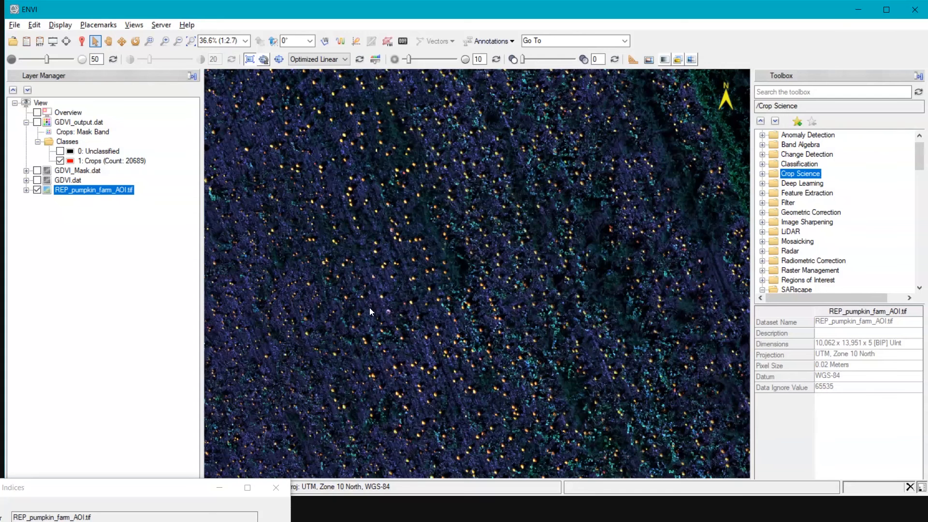
Inspect the REP_pumpkin_farm_AOI.tif image at several zoom levels and list the available Crop Science tools.
scroll(370, 308, down, 5)
scroll(402, 323, down, 2)
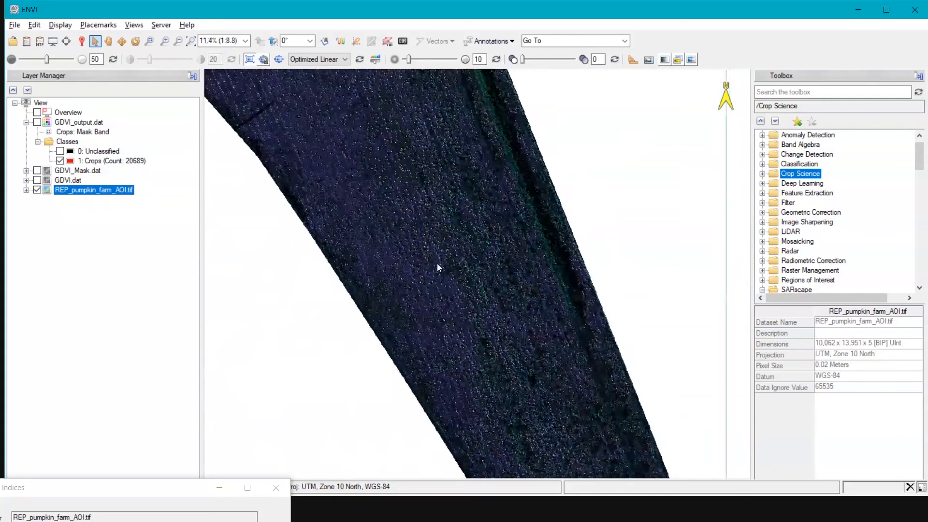
drag(459, 327, 432, 242)
scroll(456, 253, up, 4)
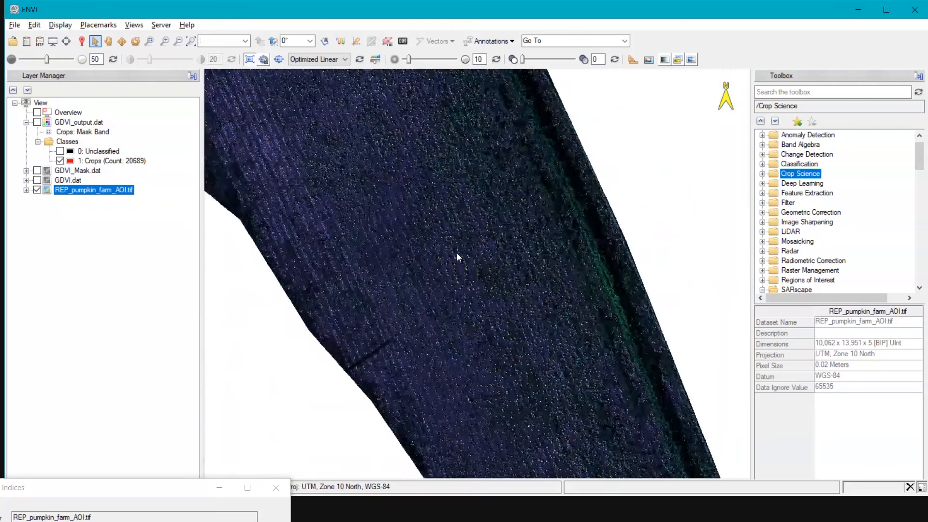
scroll(458, 256, up, 1)
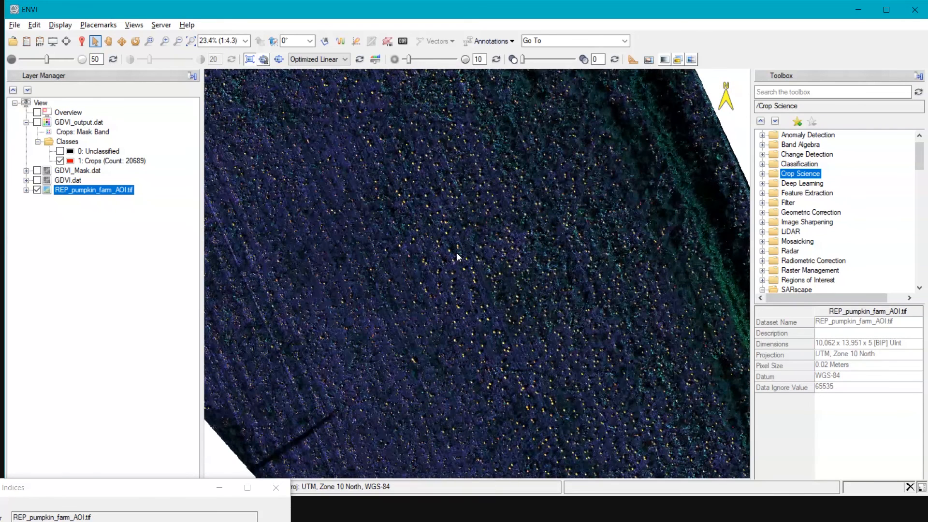
click(763, 174)
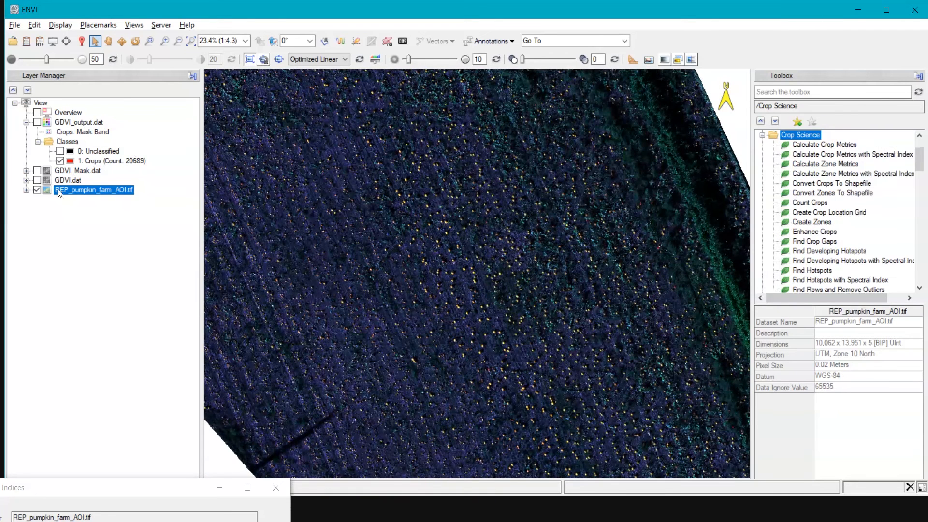
Bring the Spectral Indices dialog into full view to review its index list, and move it clear of the layer list.
click(112, 486)
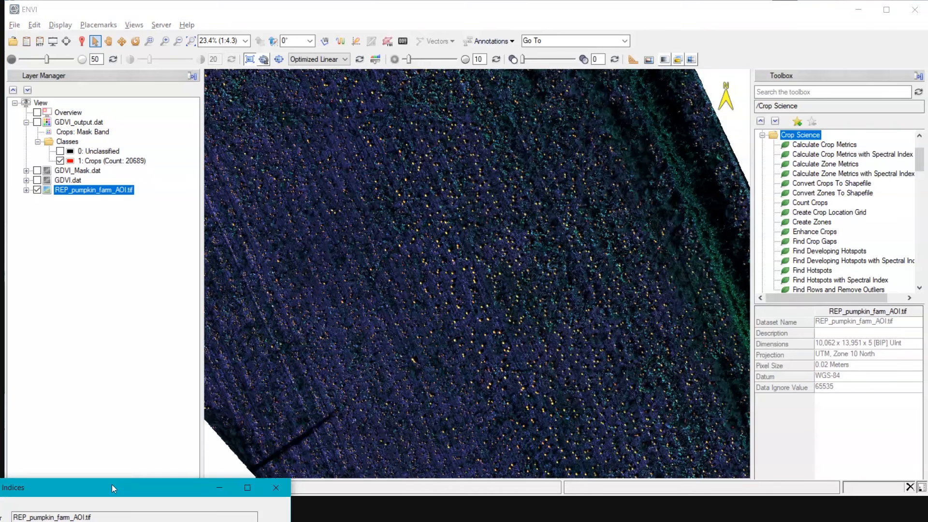
drag(112, 487, 256, 128)
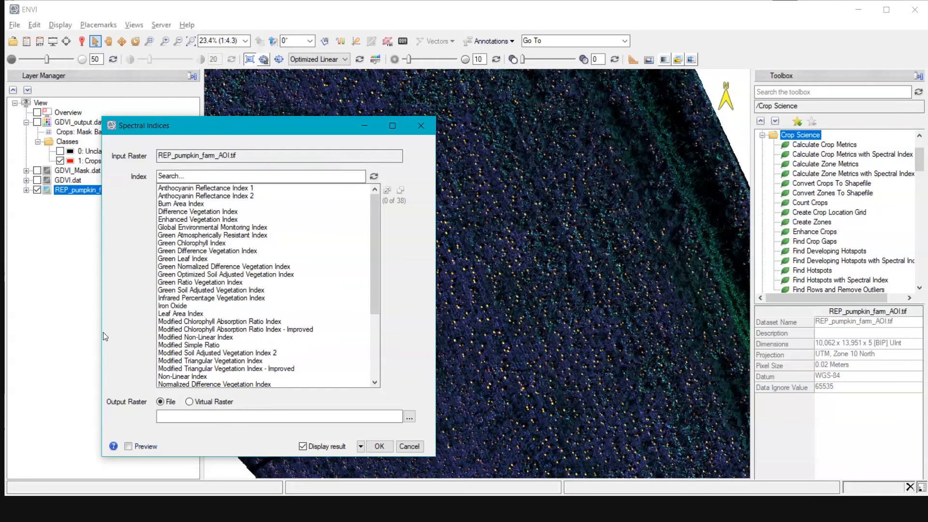
drag(218, 126, 65, 341)
Display the GDVI.dat layer over the pumpkin farm image and inspect its bright spots at close range.
click(37, 180)
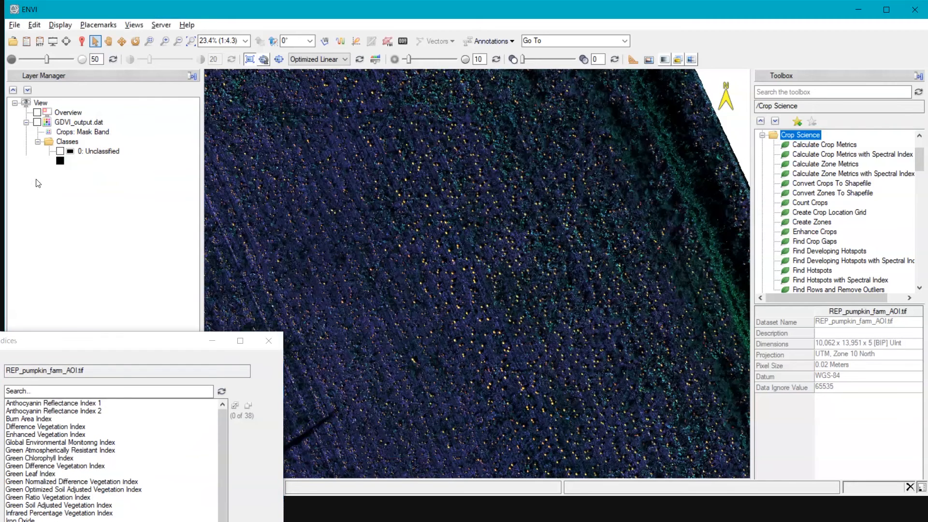
scroll(362, 263, up, 1)
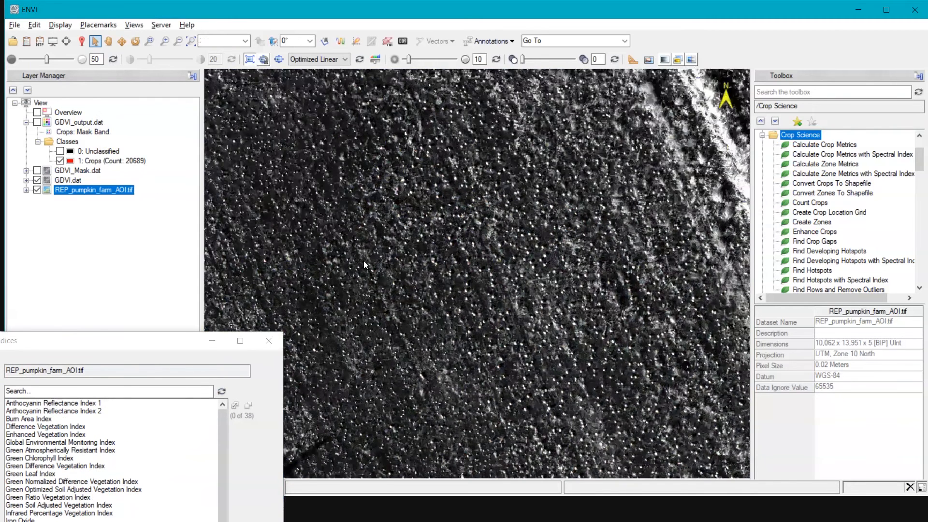
scroll(416, 248, up, 1)
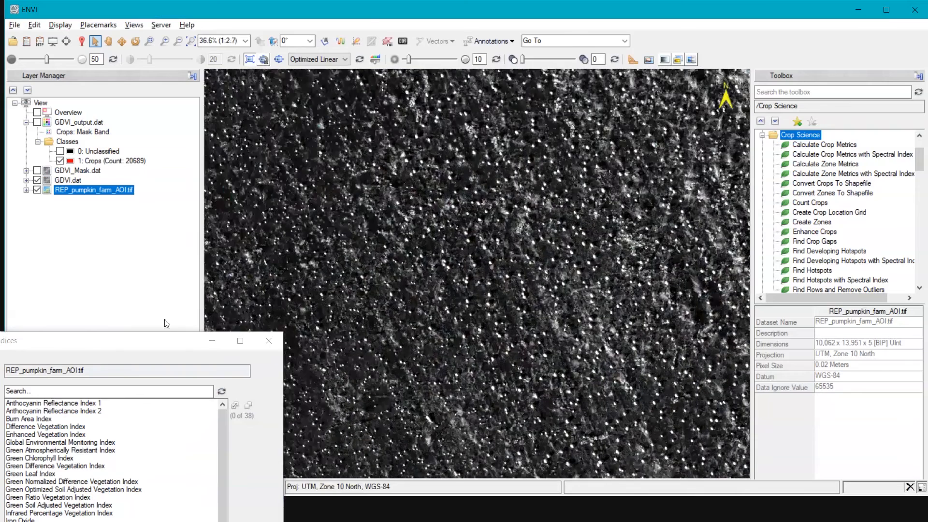
drag(84, 339, 44, 418)
scroll(391, 220, up, 6)
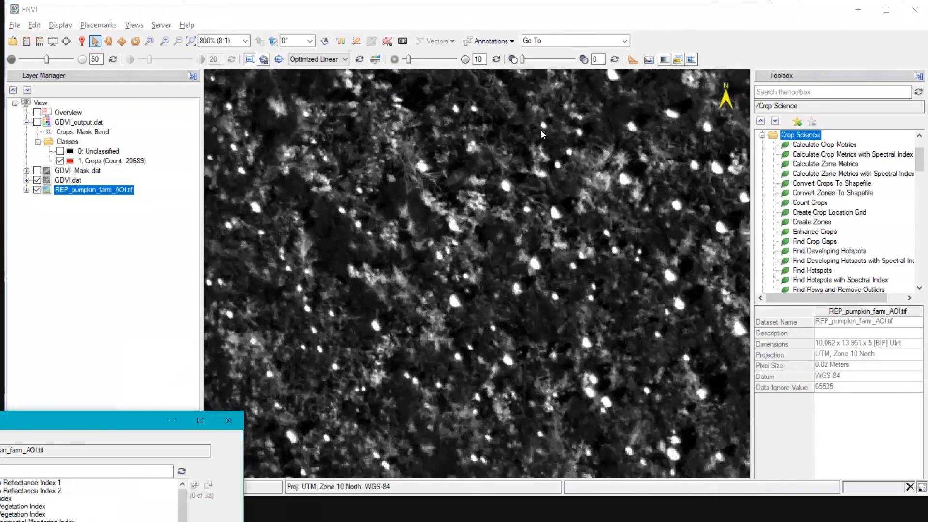
scroll(434, 350, down, 4)
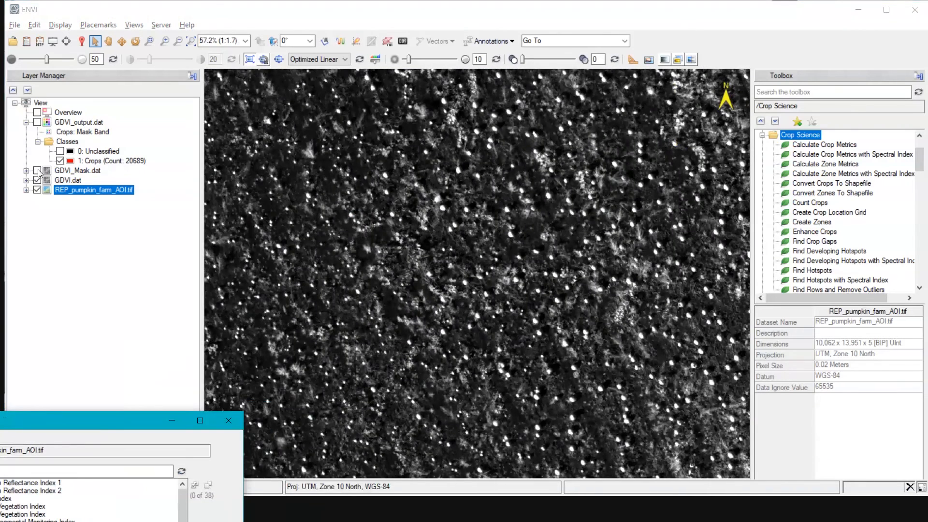
Display the GDVI_Mask.dat layer and inspect the masked crop points across the field.
click(38, 170)
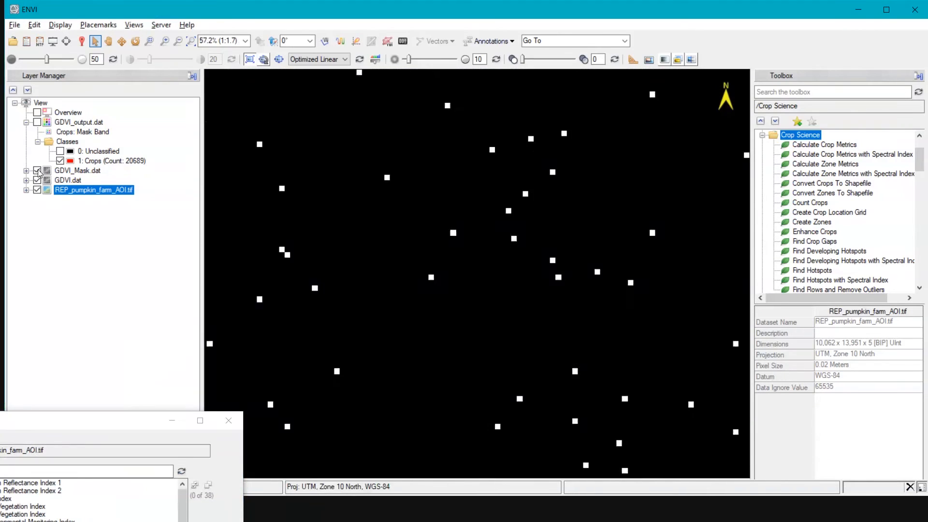
scroll(415, 252, down, 3)
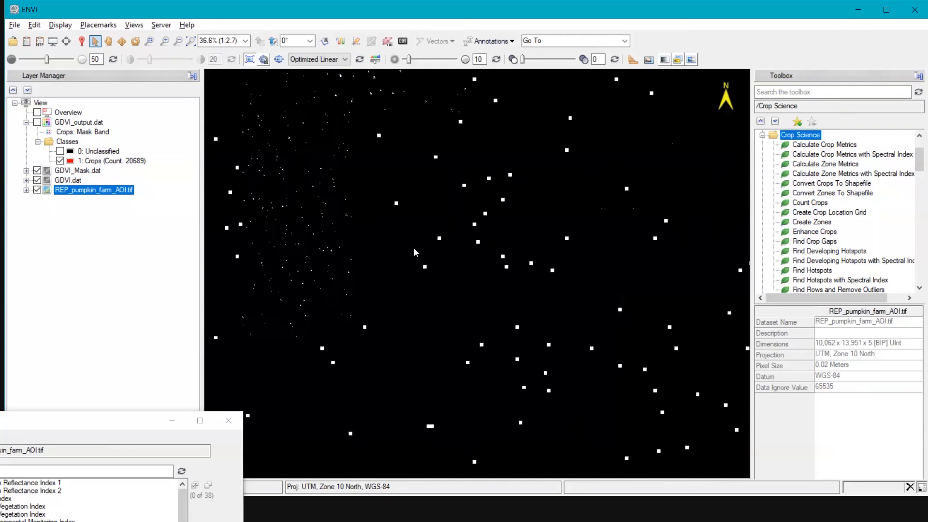
scroll(404, 240, down, 1)
drag(401, 236, 533, 281)
scroll(468, 165, up, 2)
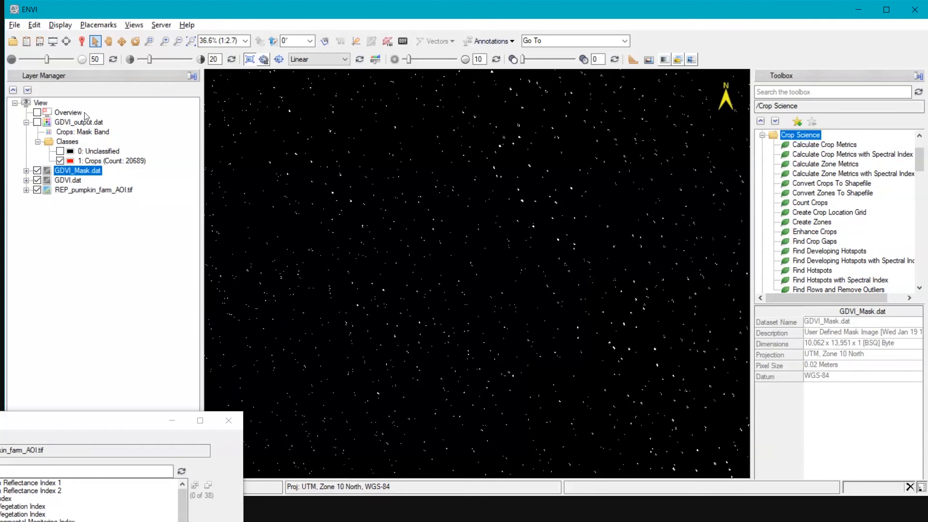
Overlay the GDVI_output.dat crop classes on the pumpkin farm image, hiding the GDVI_Mask.dat and GDVI.dat layers.
click(37, 122)
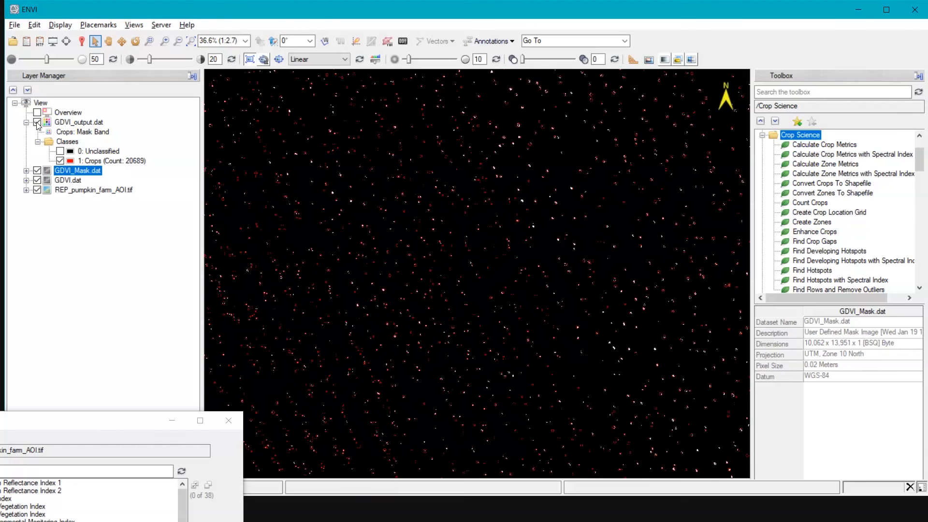
click(37, 171)
click(37, 180)
scroll(381, 246, up, 4)
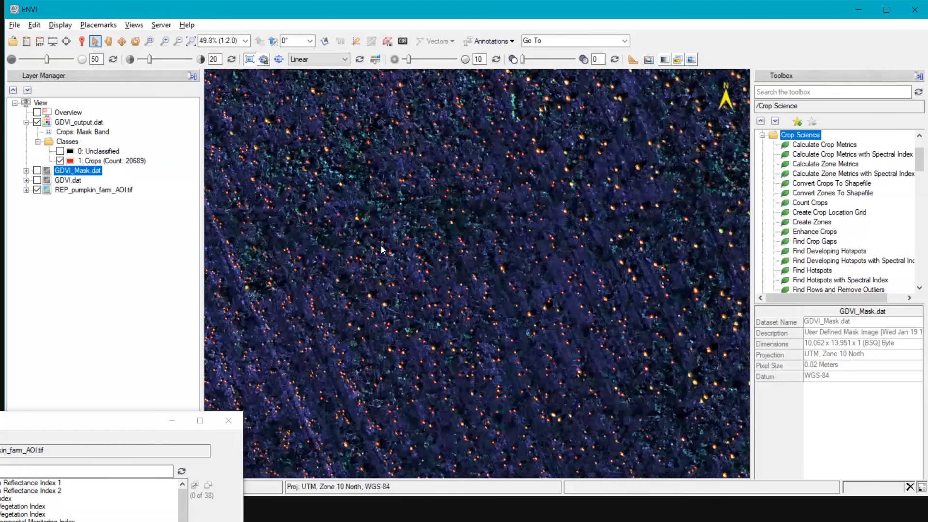
scroll(355, 201, up, 1)
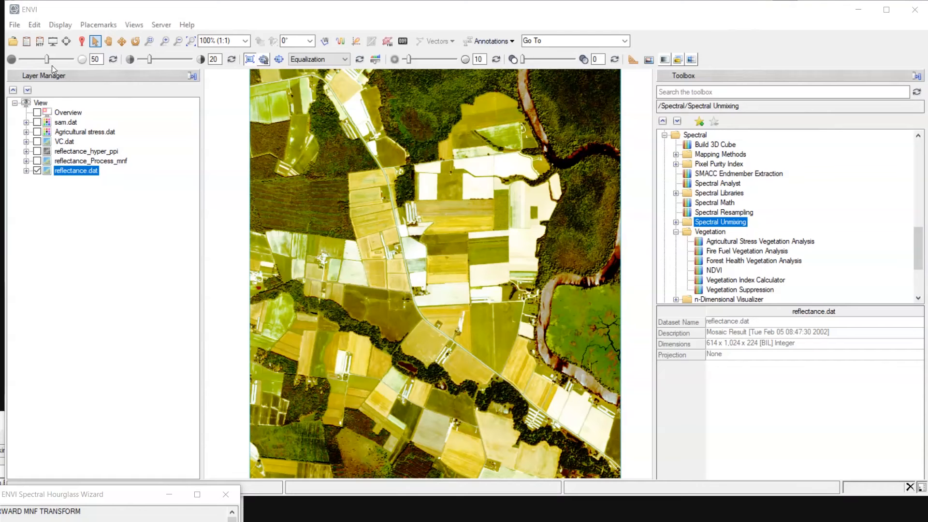
Review the band lists of reflectance.dat and the MNF dataset in an enlarged Data Manager, and close it.
click(27, 42)
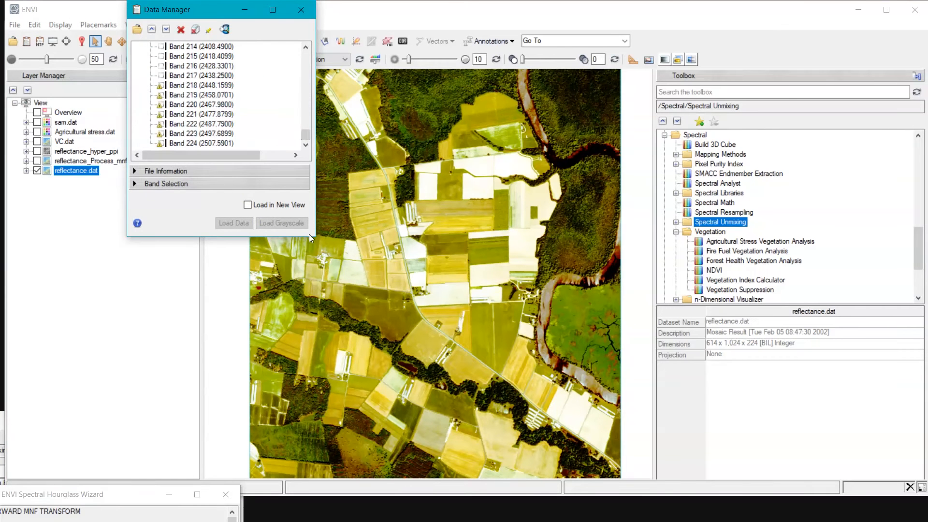
drag(312, 238, 645, 440)
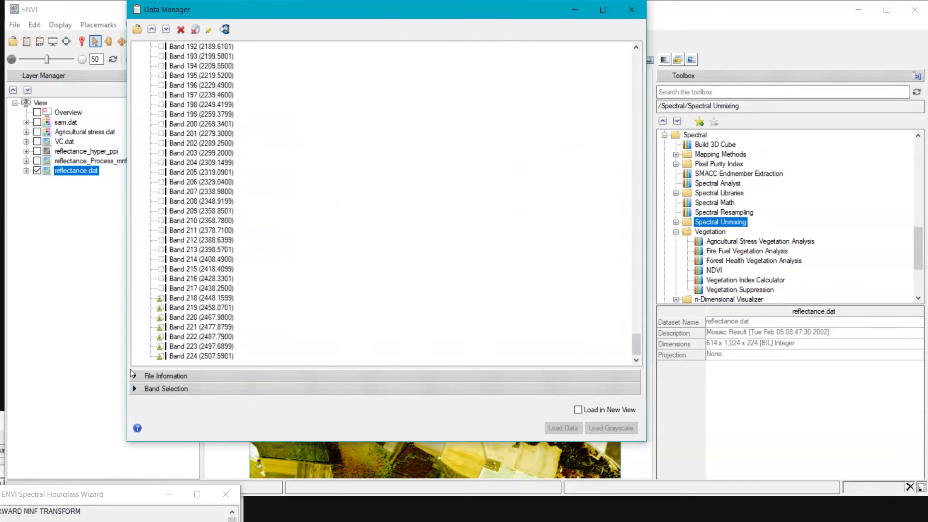
scroll(211, 227, up, 8)
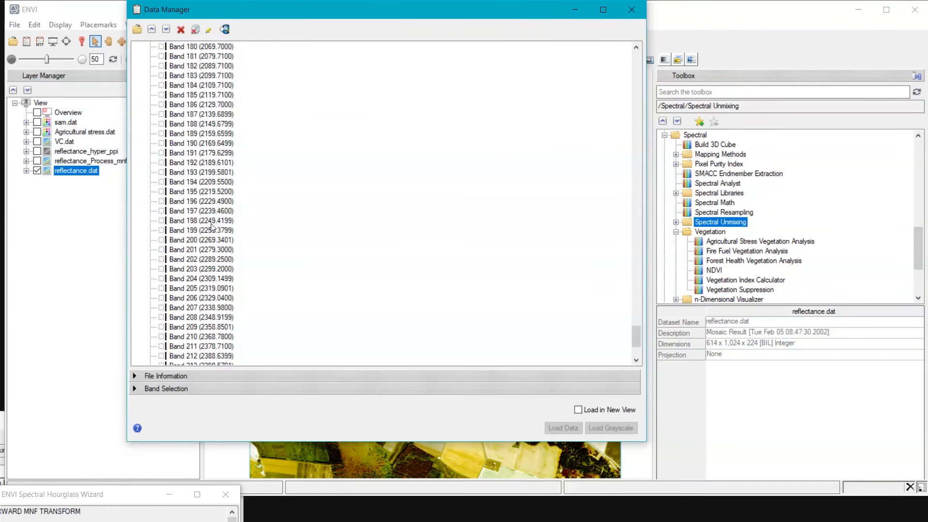
scroll(211, 228, up, 7)
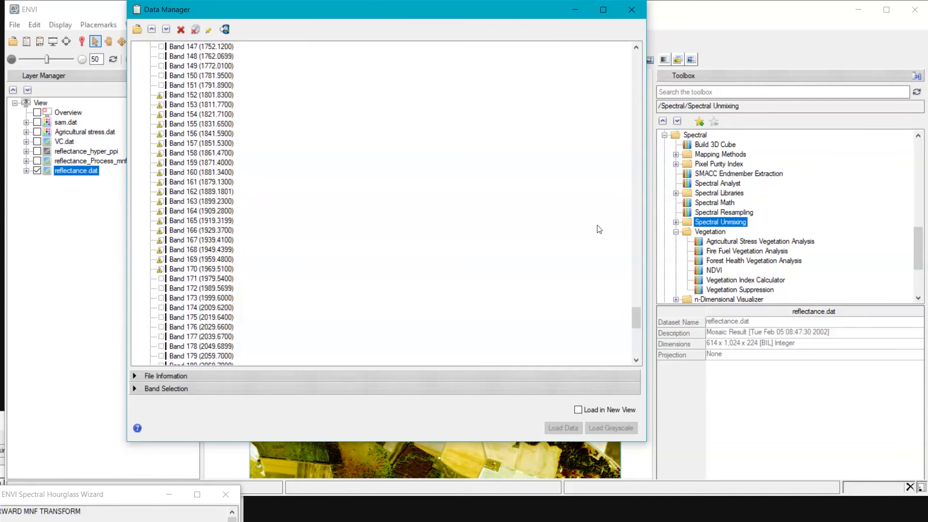
drag(640, 319, 633, 364)
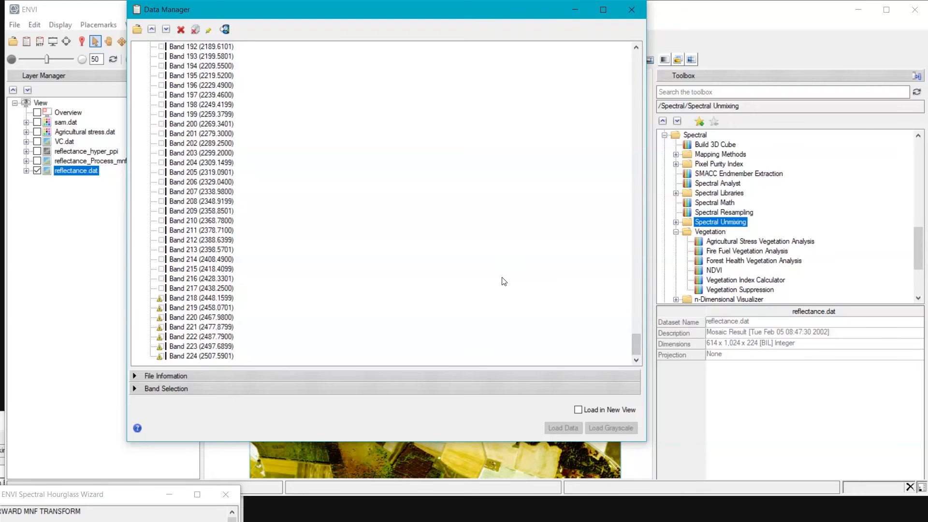
drag(637, 342, 632, 314)
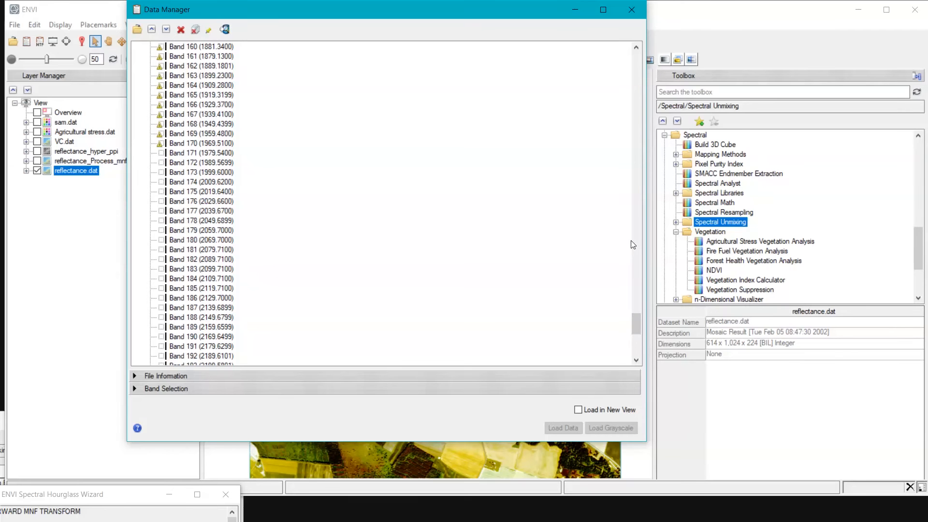
scroll(510, 266, up, 14)
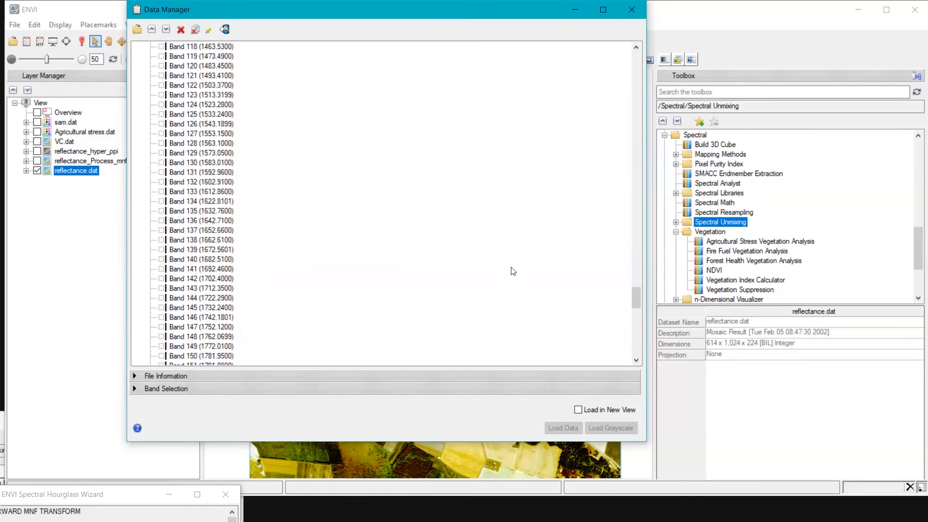
scroll(514, 271, up, 20)
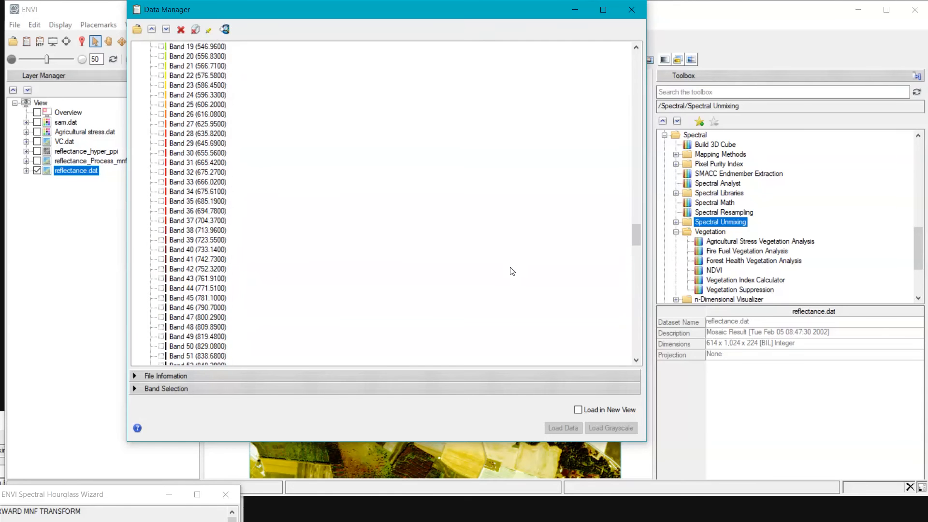
drag(639, 230, 642, 200)
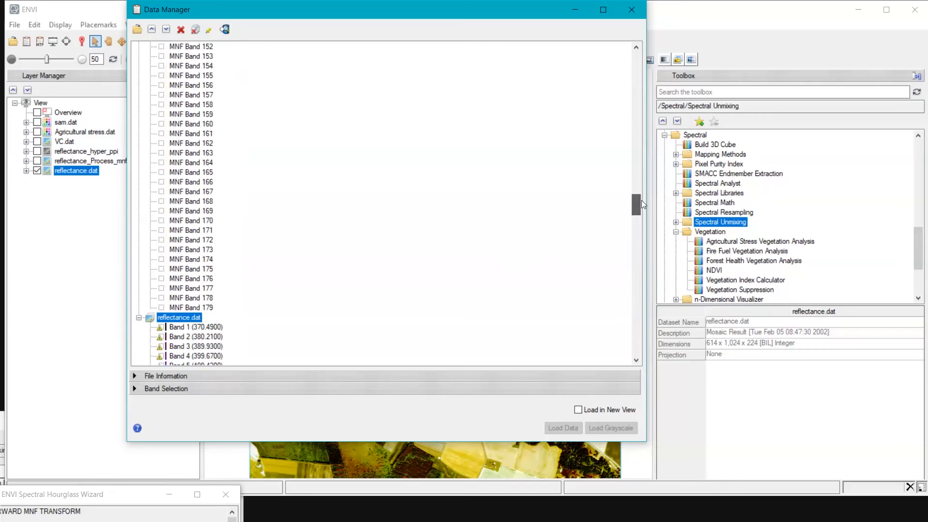
click(209, 302)
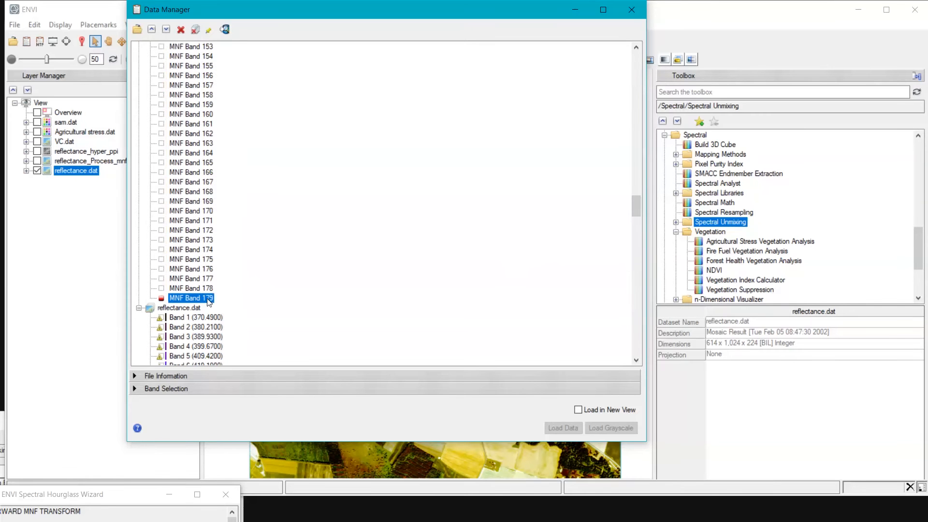
click(631, 9)
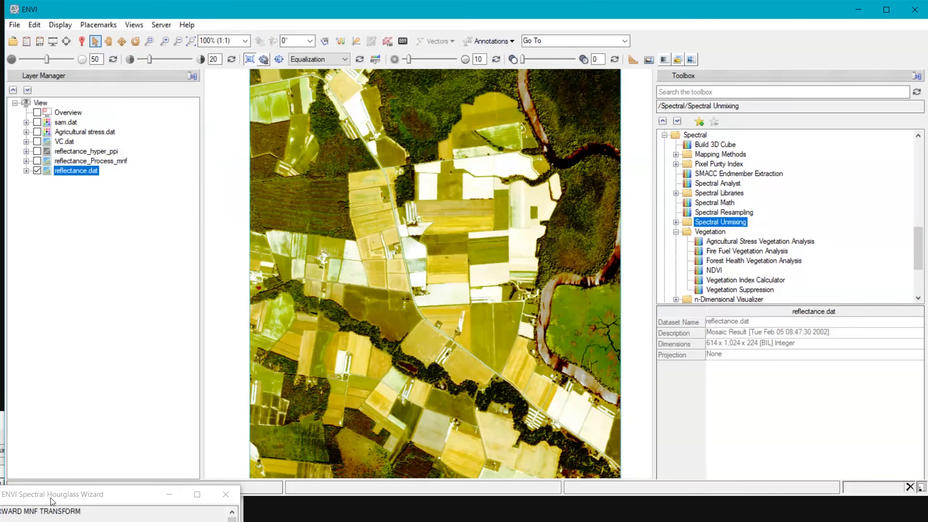
Review the Forward MNF Transform page of the Spectral Hourglass Wizard and close the wizard.
drag(52, 499, 315, 95)
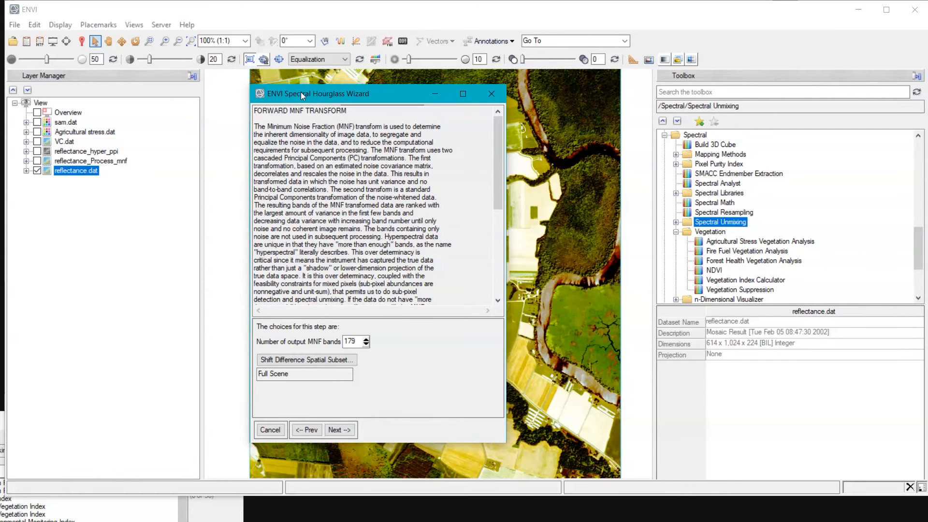
drag(300, 92, 234, 99)
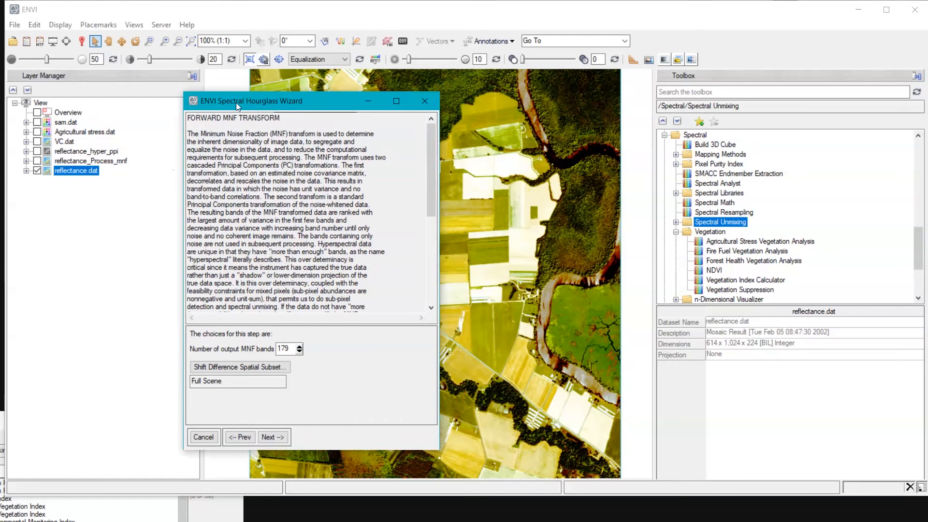
drag(376, 101, 366, 119)
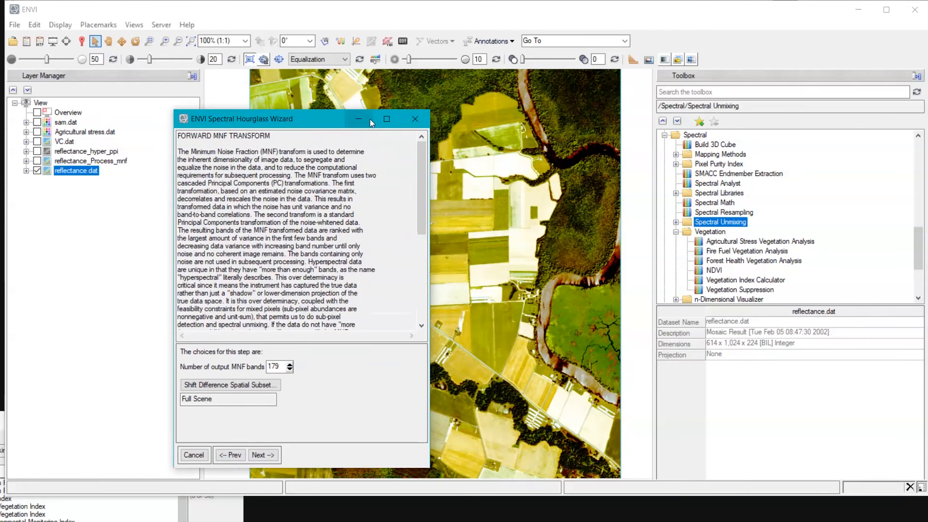
click(409, 121)
click(504, 299)
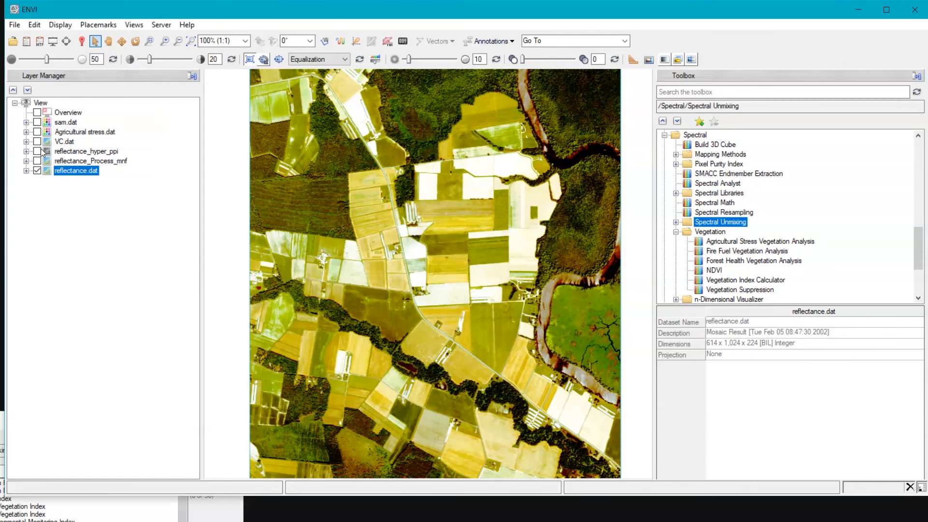
Display the sam.dat classification over reflectance.dat, review its class legend and collapse the layer entry.
click(37, 122)
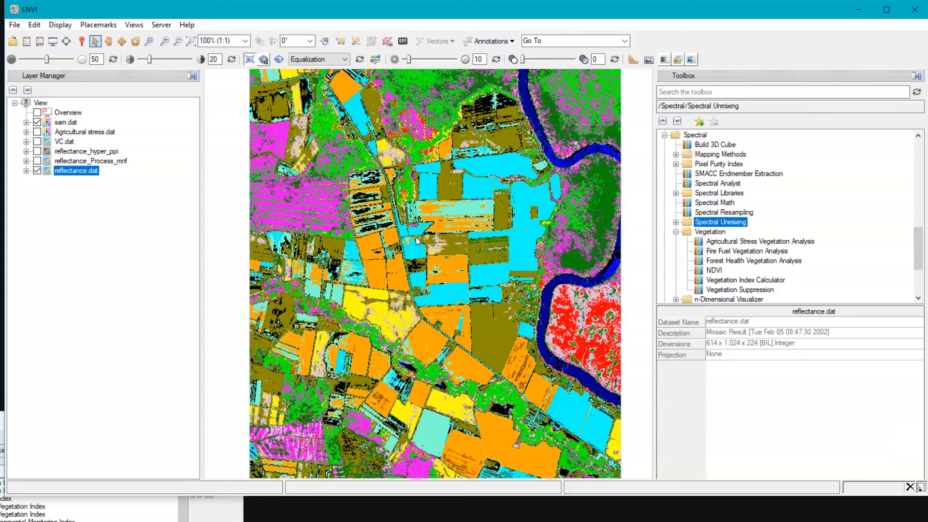
click(26, 122)
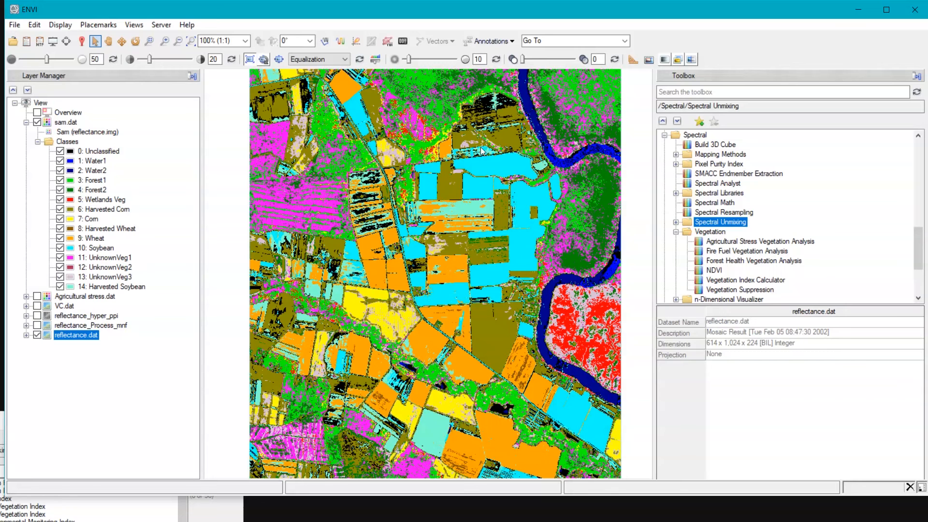
click(26, 122)
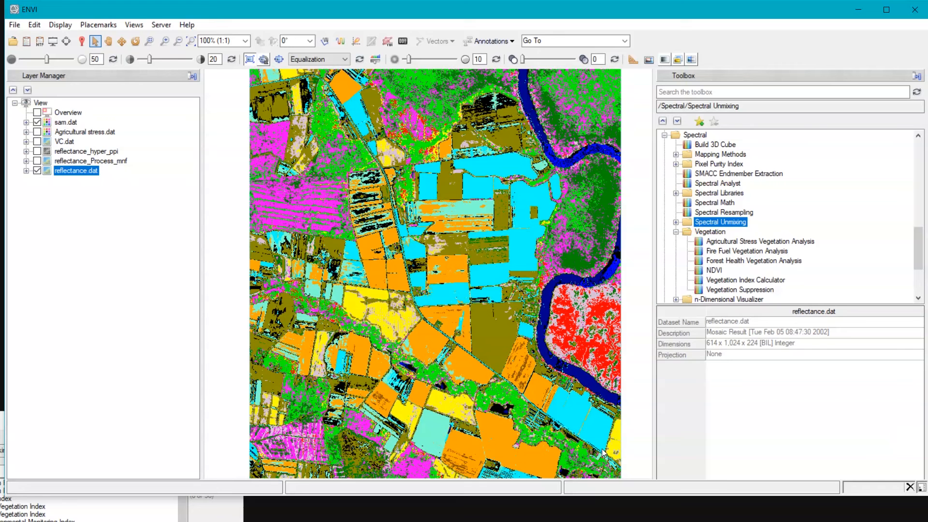
Examine the leaf pigment and canopy water content indices that the Vegetation Index Calculator offers for reflectance.dat, and close it without running.
double_click(746, 280)
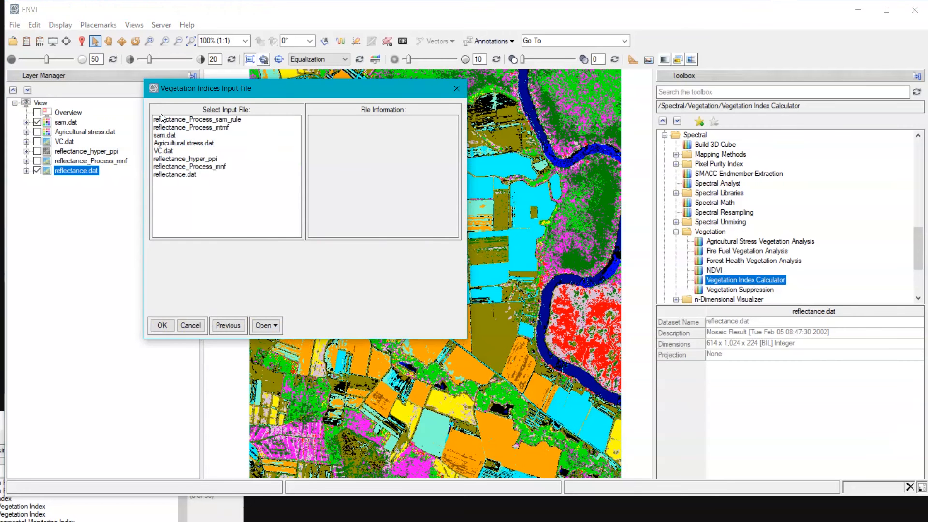
click(182, 176)
click(163, 326)
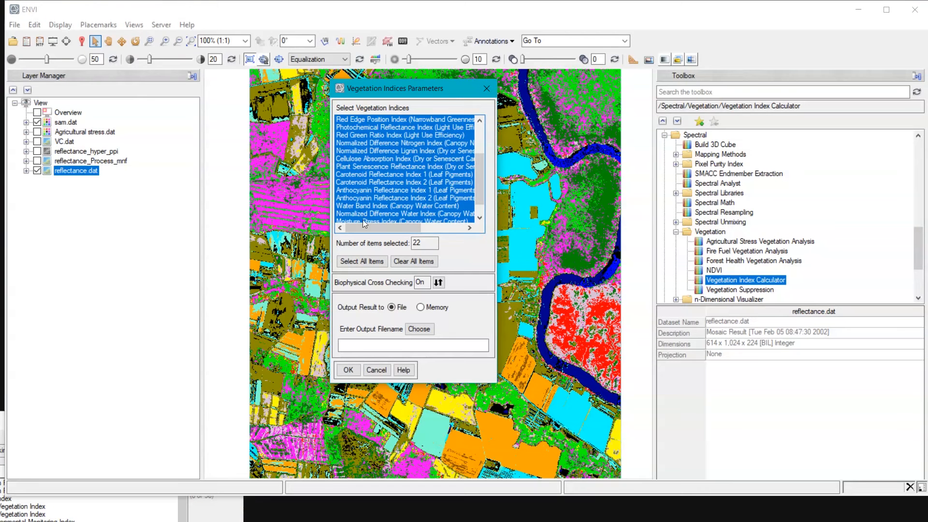
click(394, 193)
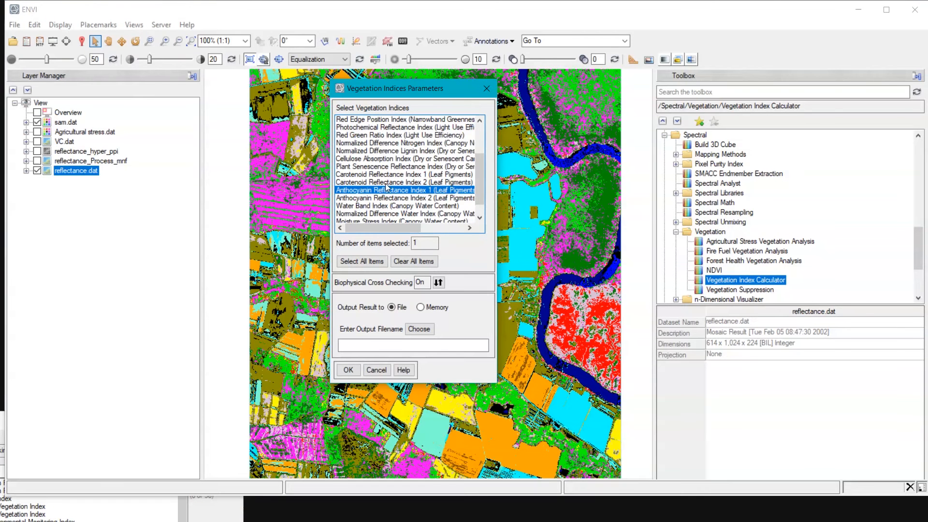
click(386, 177)
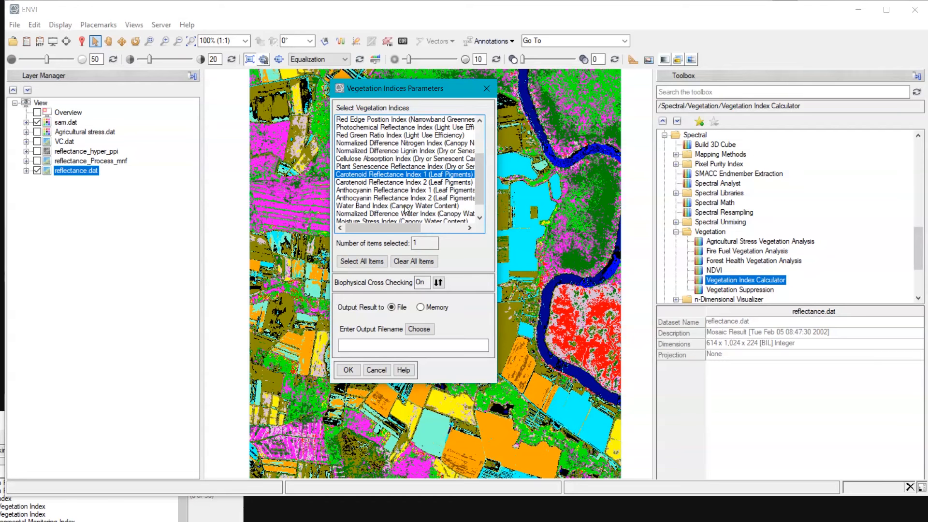
scroll(405, 212, down, 1)
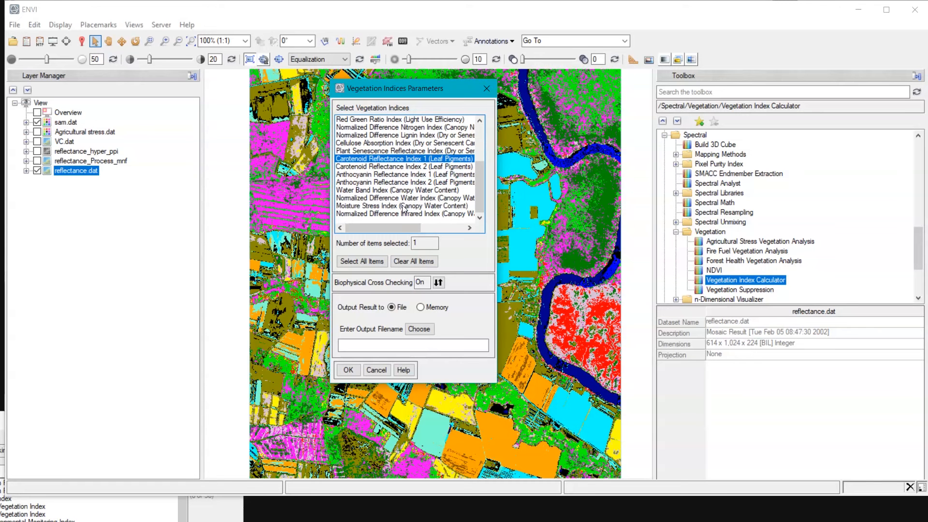
click(404, 206)
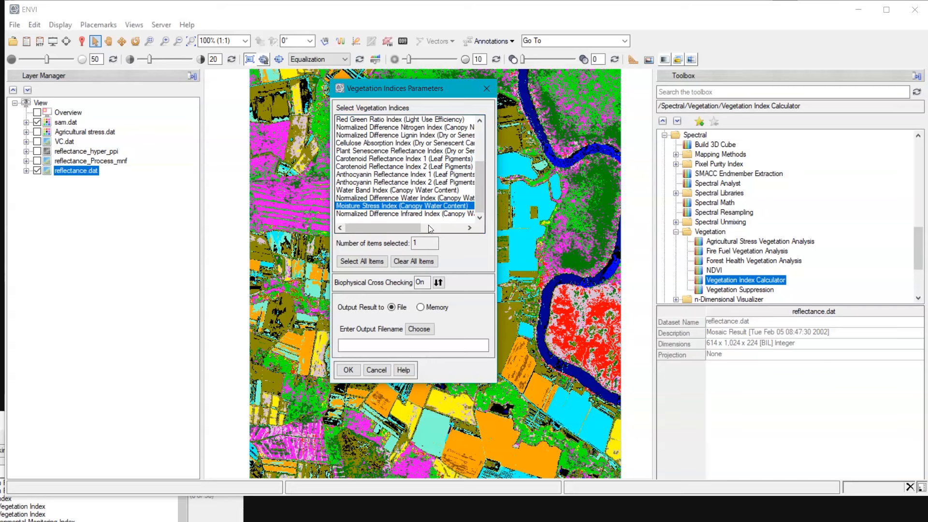
click(376, 349)
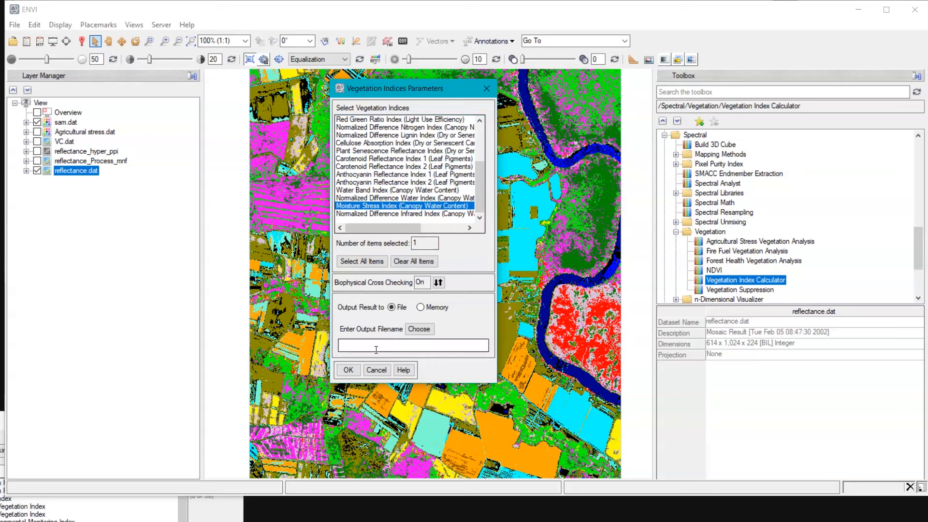
click(486, 88)
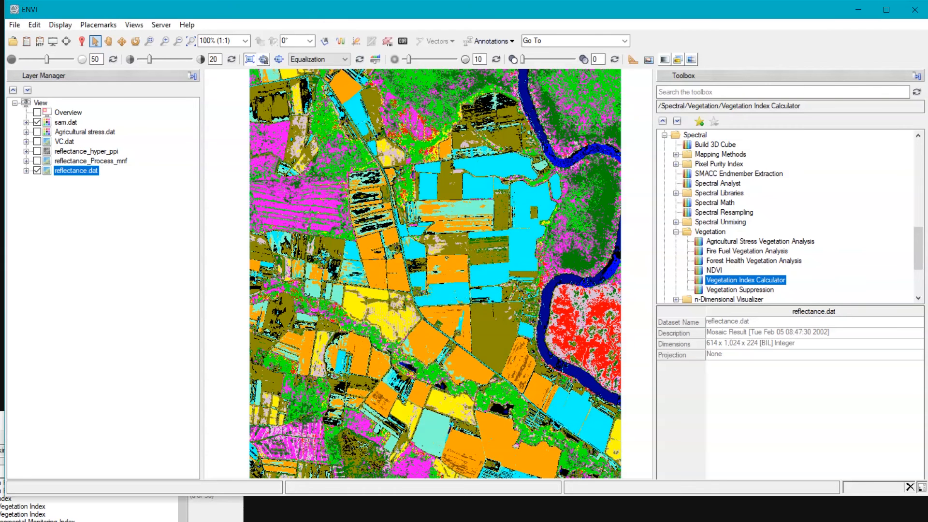
Review the vegetation index bands of VC.dat in an enlarged Data Manager and move the window out of the way.
click(26, 43)
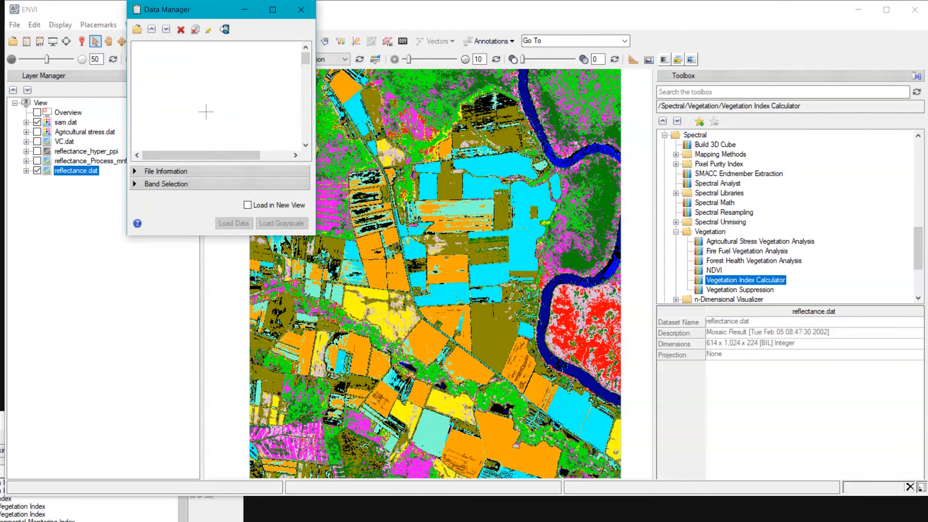
drag(313, 238, 516, 396)
scroll(258, 211, down, 4)
scroll(260, 213, down, 11)
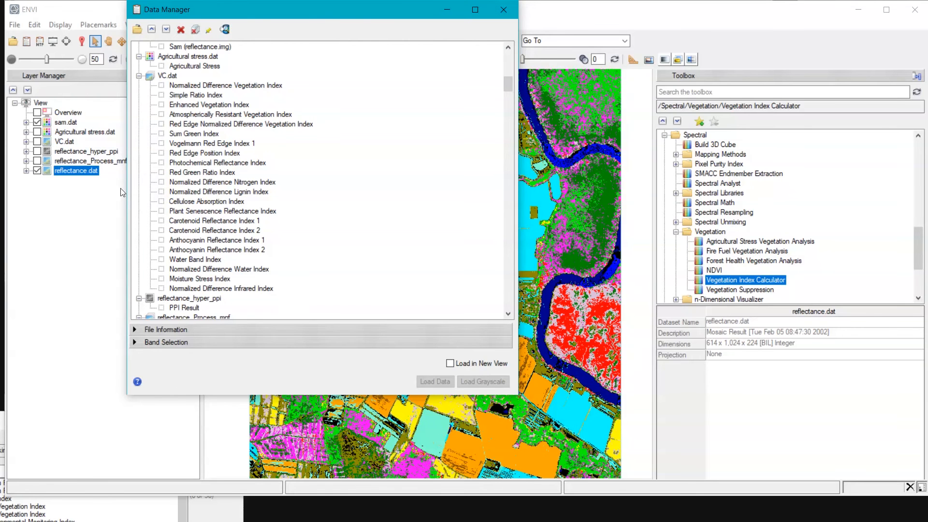
drag(498, 14, 457, 190)
click(795, 268)
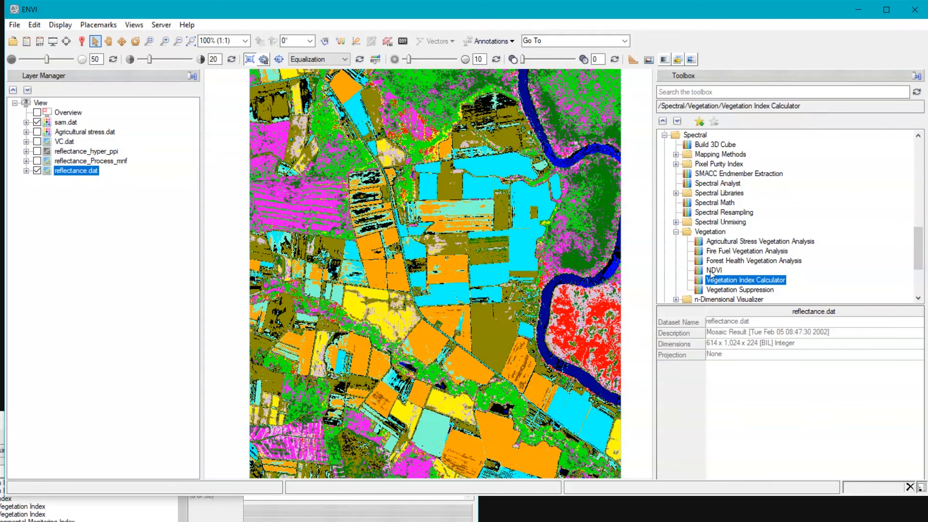
Display the Agricultural stress.dat layer with its class legend expanded, and hide the sam.dat classification.
click(730, 241)
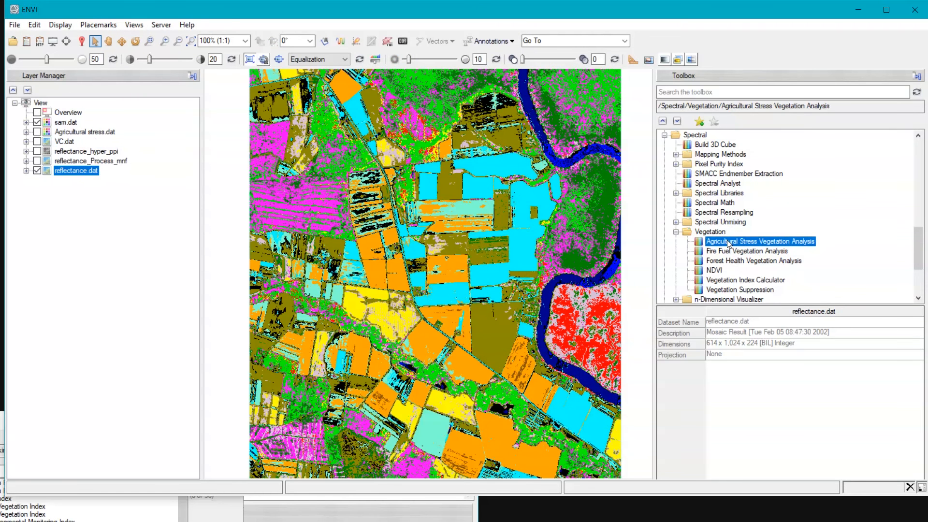
click(38, 133)
click(26, 132)
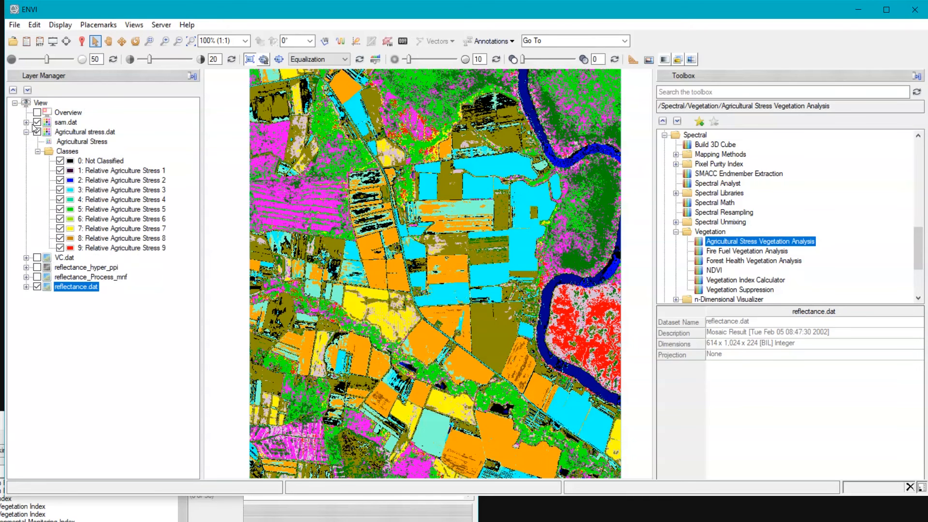
click(37, 122)
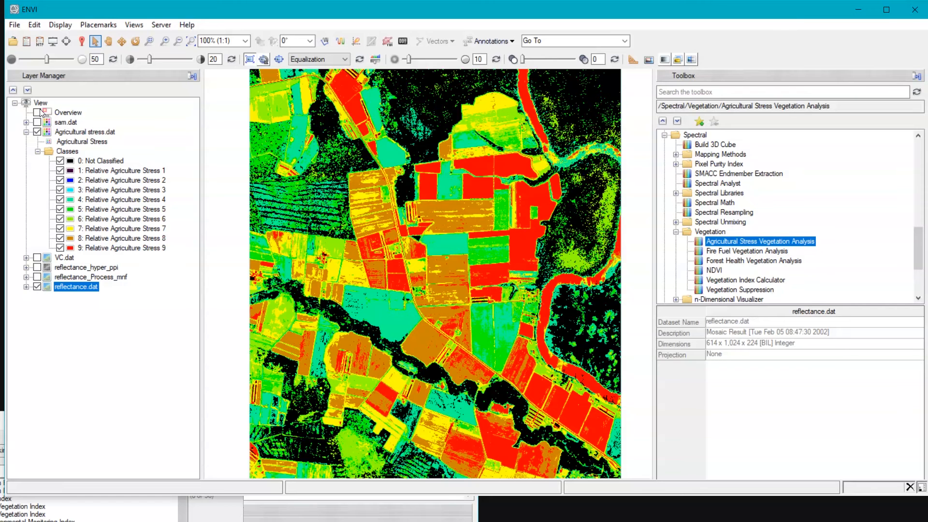
key(alt+Tab)
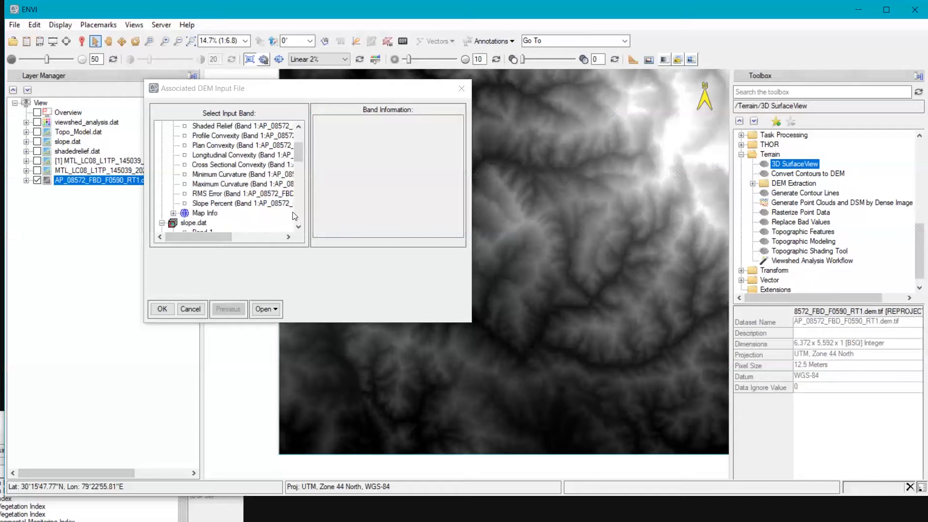
Generate a 3D SurfaceView using Band 1 of AP_08572_FBD_F0590_RT1.dem.tif as the DEM, with DEM resolution 64 and vertical exaggeration 5.0.
scroll(216, 215, down, 5)
scroll(216, 214, down, 10)
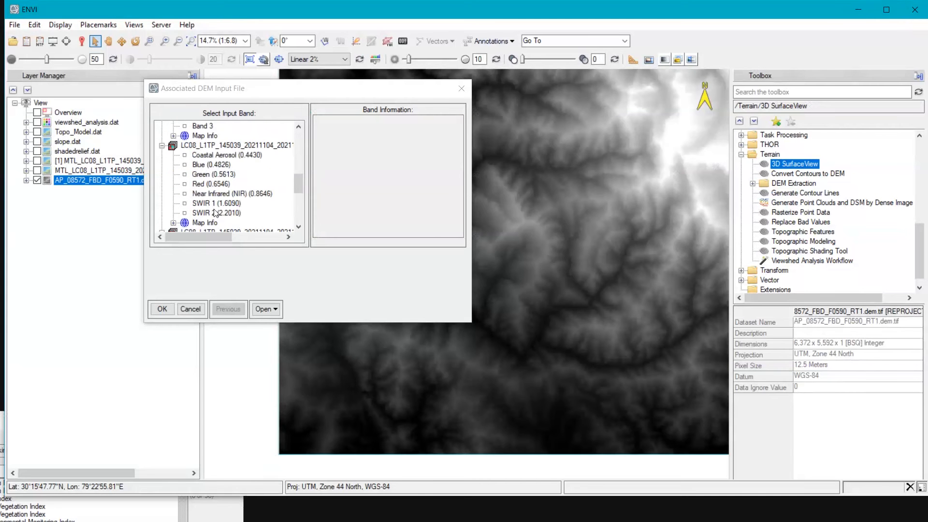
click(205, 215)
click(206, 214)
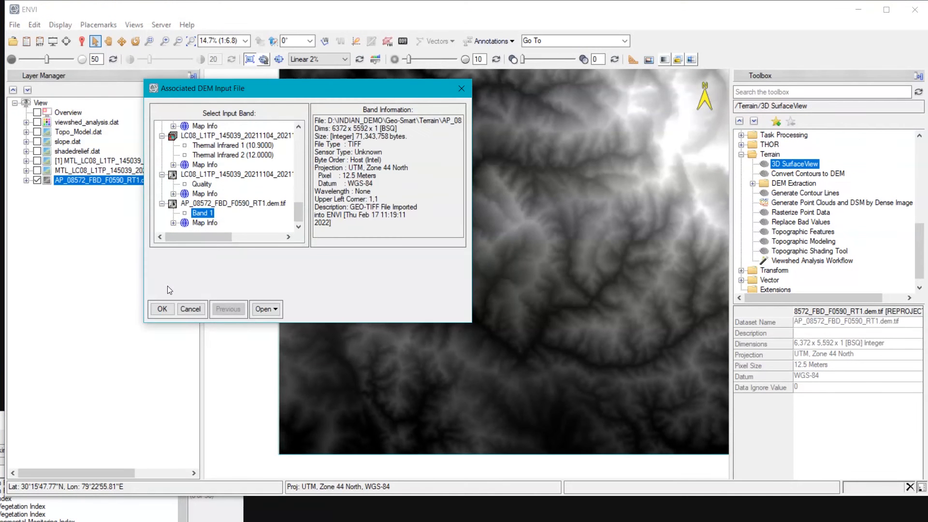
click(162, 309)
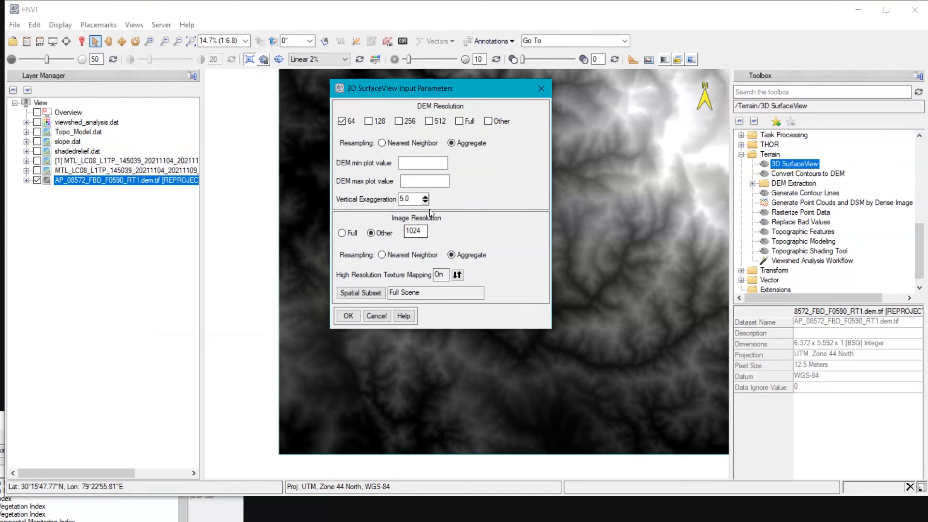
click(348, 316)
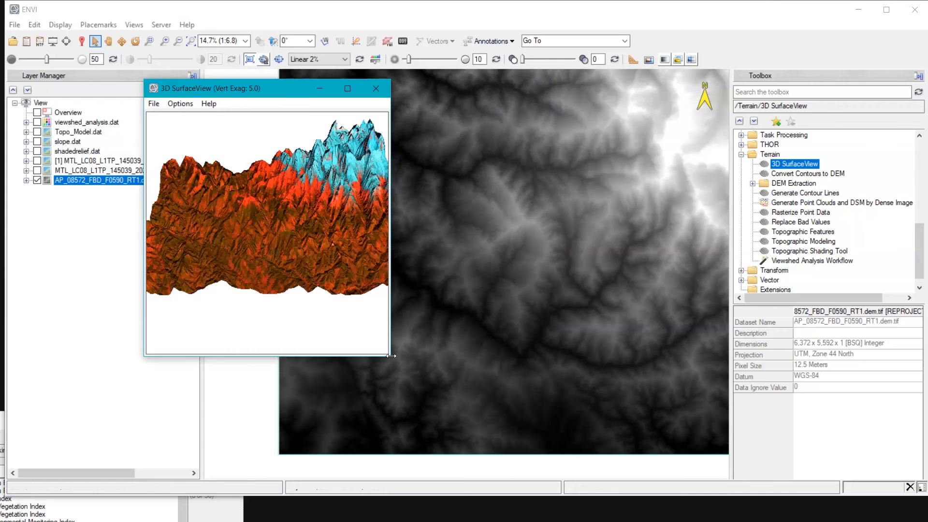
Enlarge the 3D SurfaceView, rotate the terrain to inspect it, look through its display options and close it.
drag(390, 356, 833, 387)
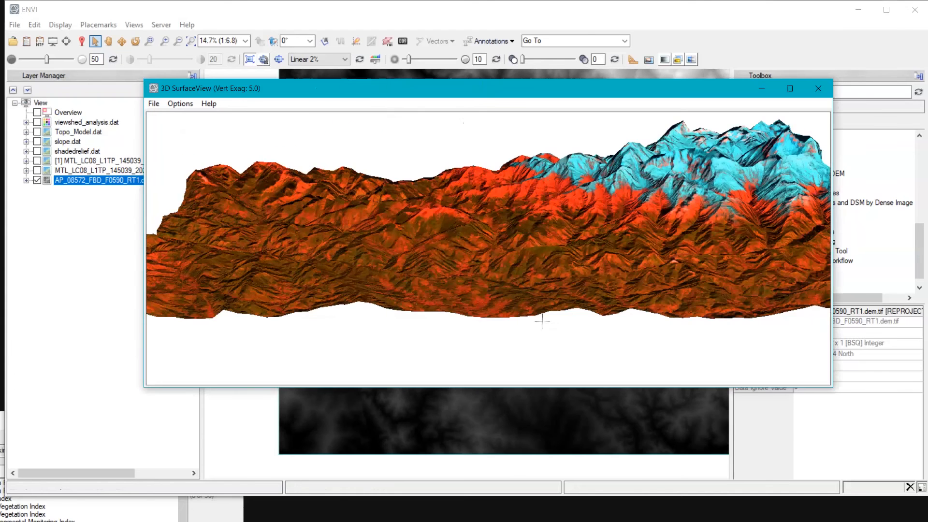
drag(441, 256, 559, 218)
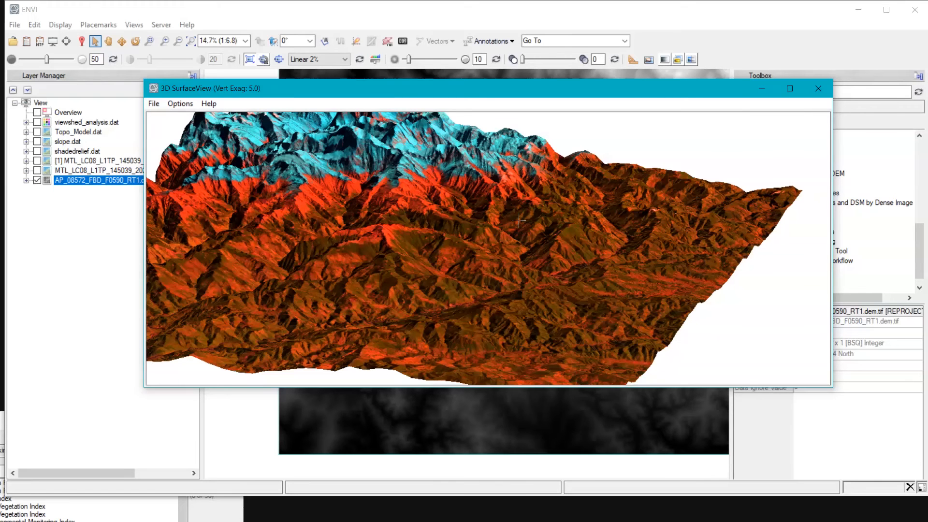
click(180, 104)
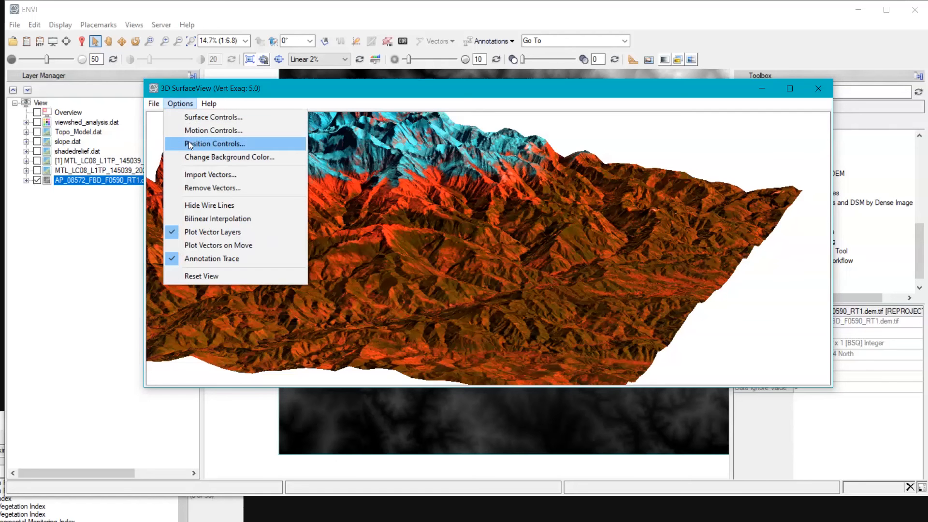
click(428, 210)
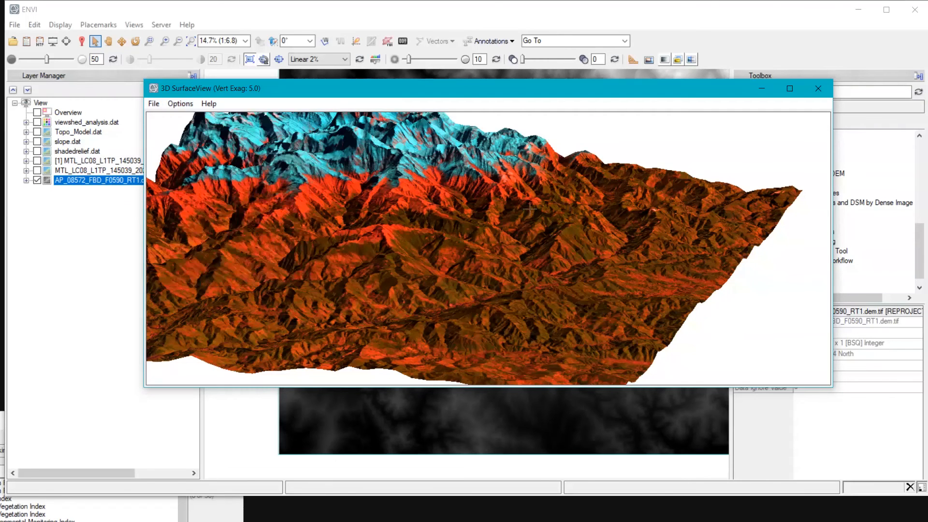
drag(529, 210, 643, 208)
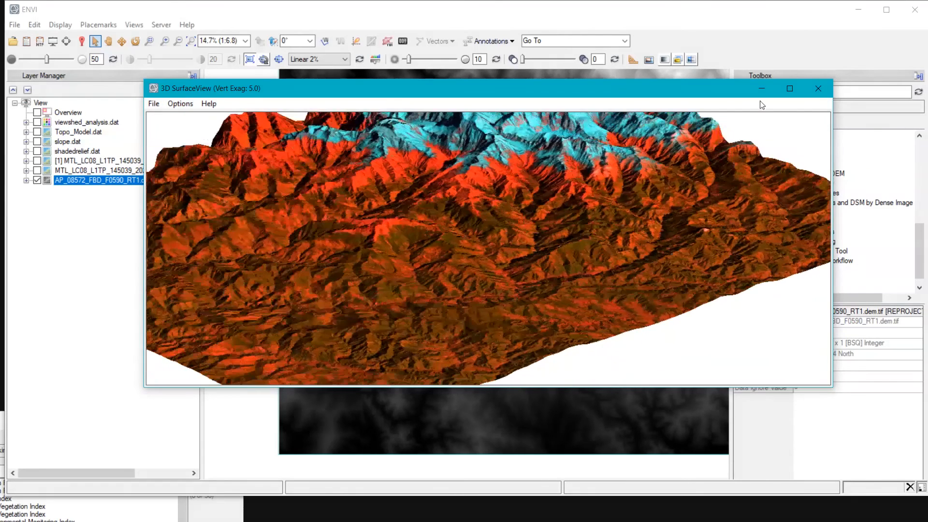
click(819, 88)
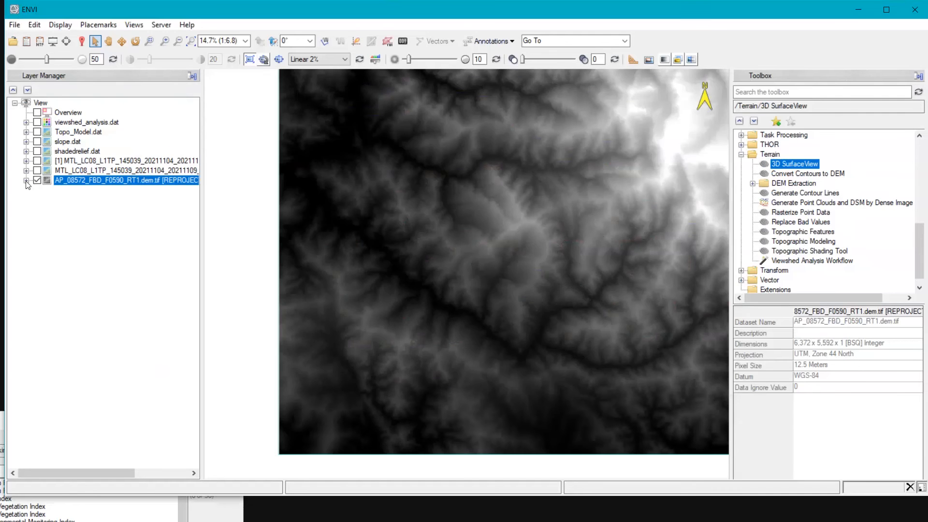
Review the list of products and the parameters of the Topographic Modeling tool, and close it without running.
click(799, 242)
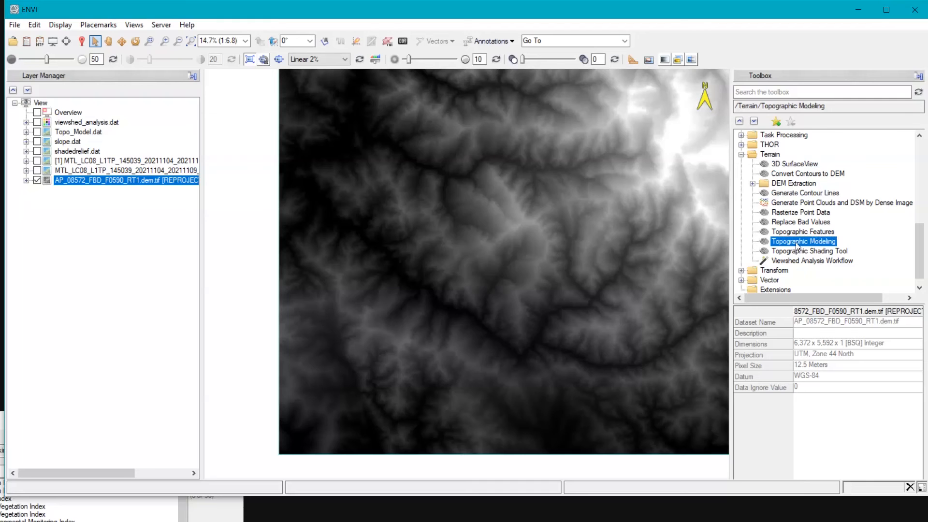
double_click(798, 242)
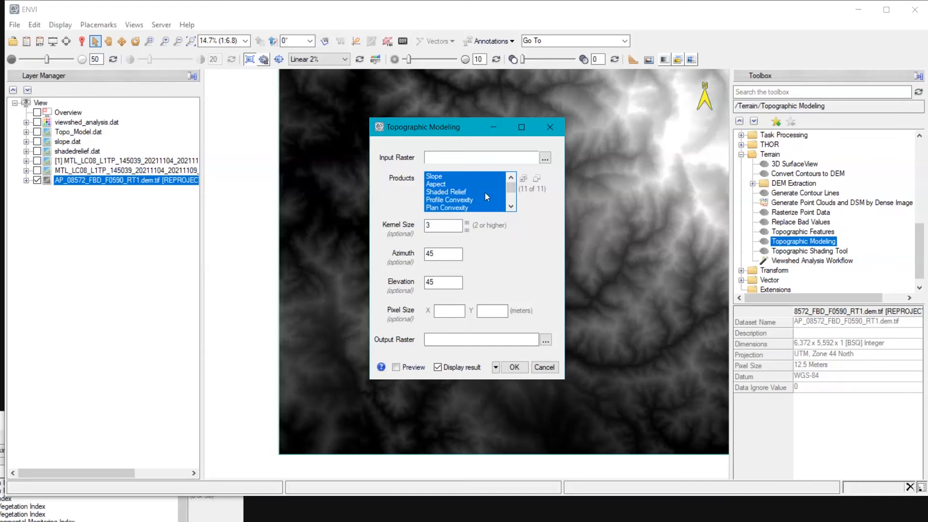
scroll(487, 186, down, 2)
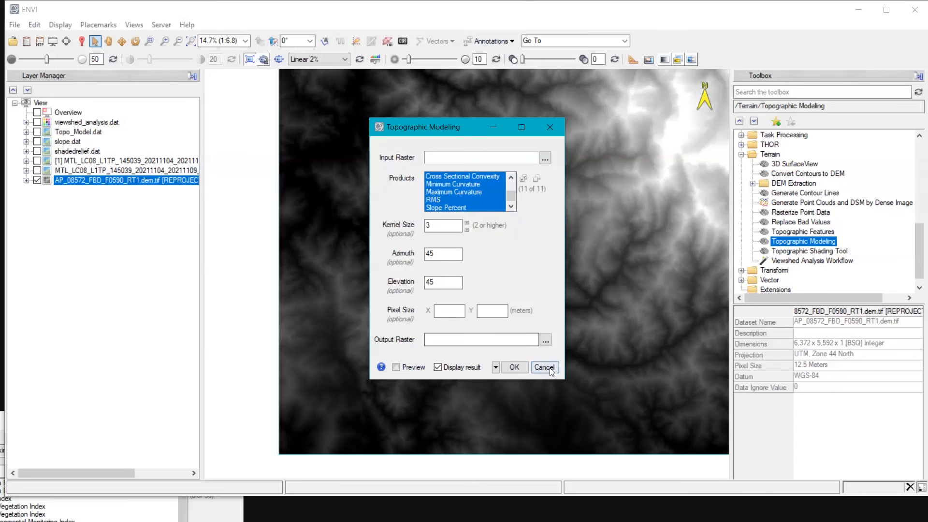
click(548, 128)
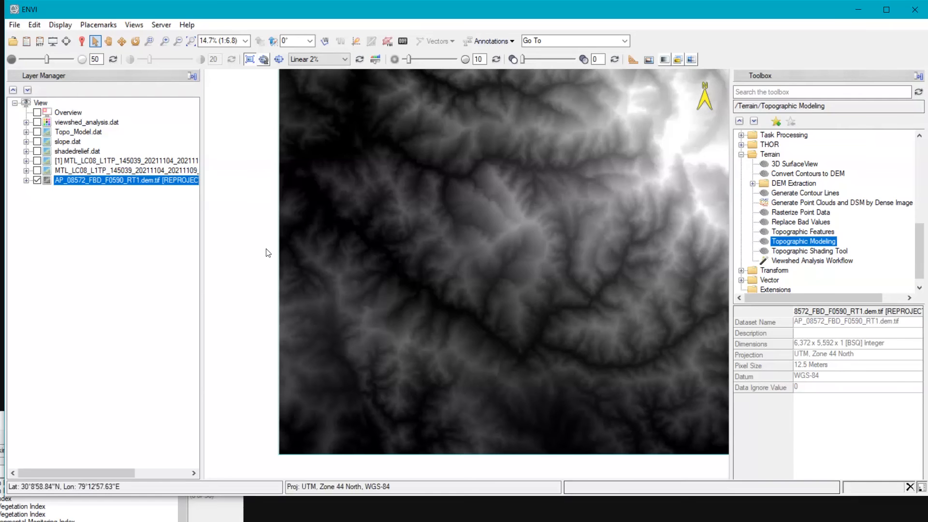
Show slope.dat over the DEM to inspect its full extent, and hide it again.
click(37, 141)
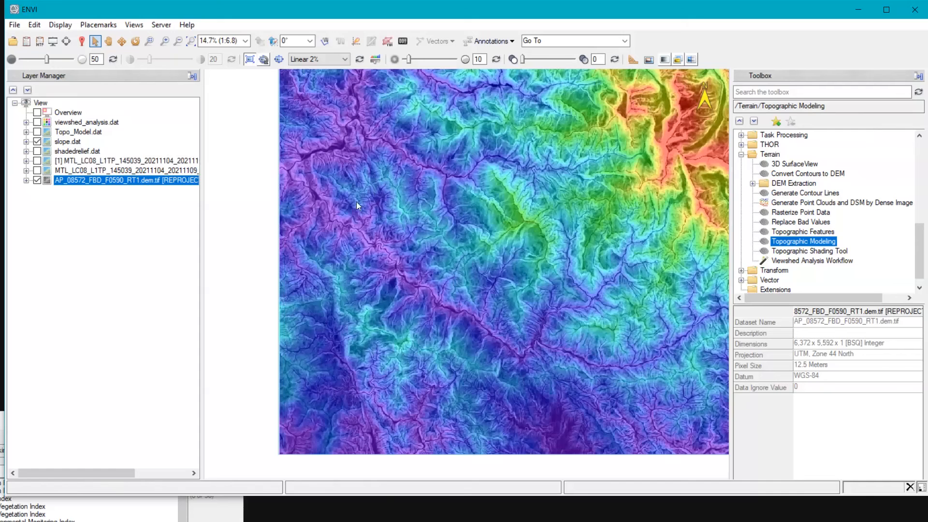
drag(535, 231, 457, 269)
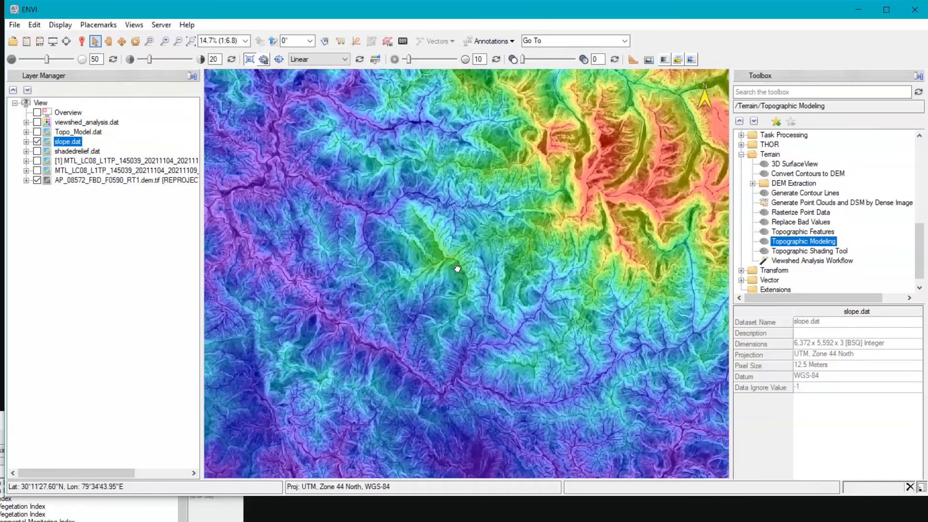
scroll(459, 266, down, 2)
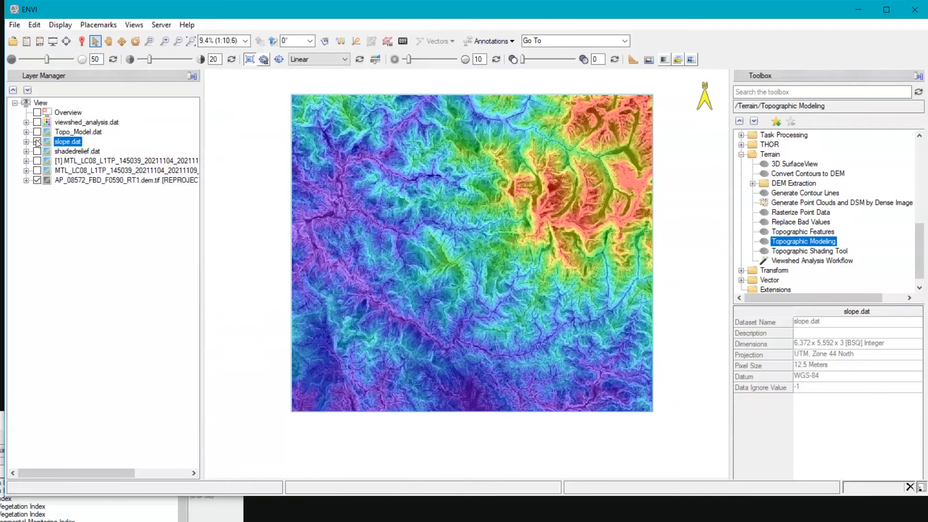
click(37, 141)
Inspect shadedrelief.dat over the DEM and hide it, and check the bands listed under Topo_Model.dat.
click(37, 151)
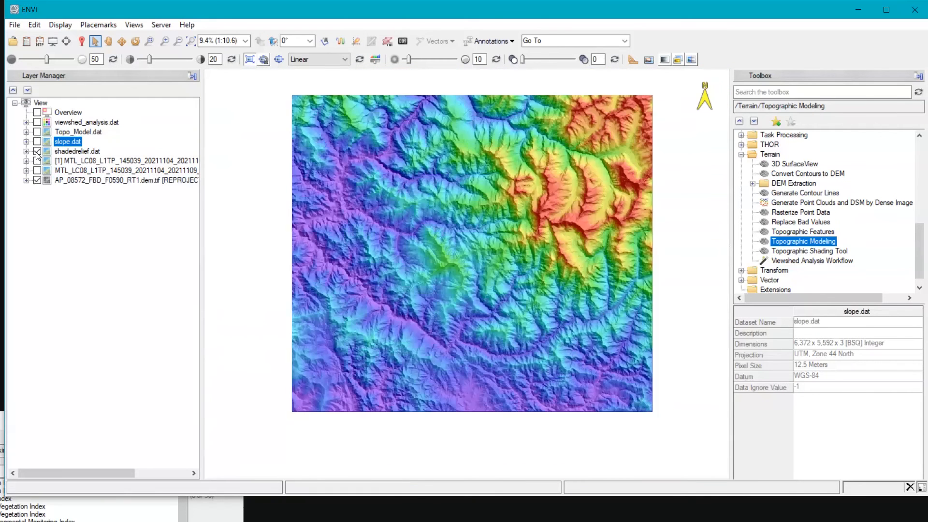
click(37, 152)
click(27, 132)
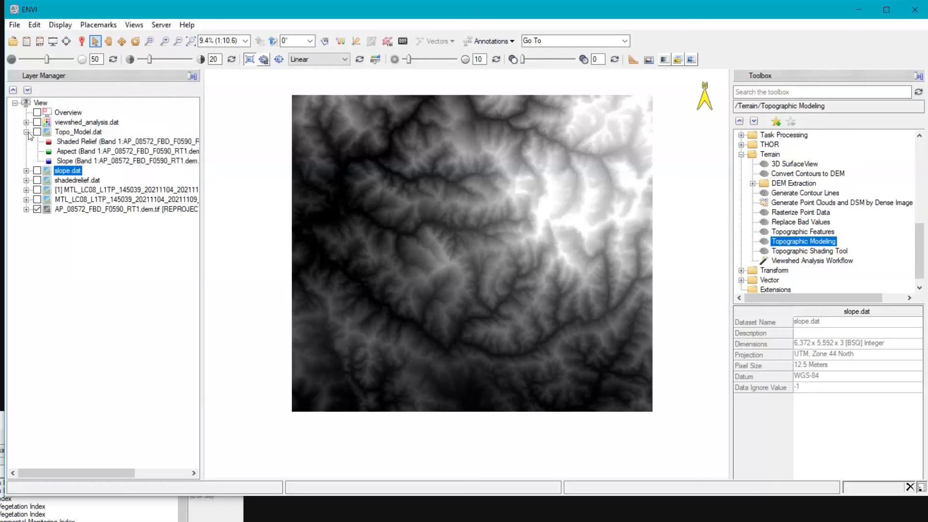
click(27, 132)
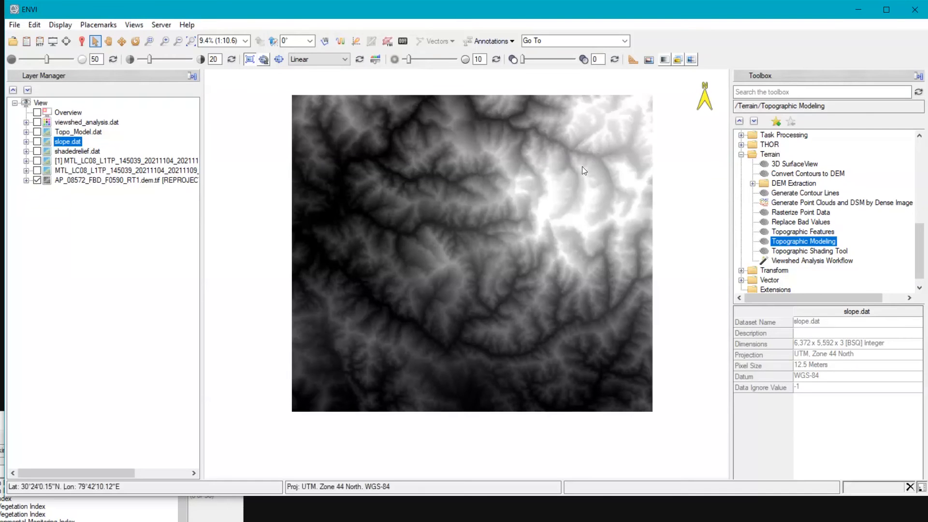
Start the Viewshed Analysis Workflow with Band 1 of AP_08572_FBD_F0590_RT1.dem.tif as the DEM file.
click(800, 262)
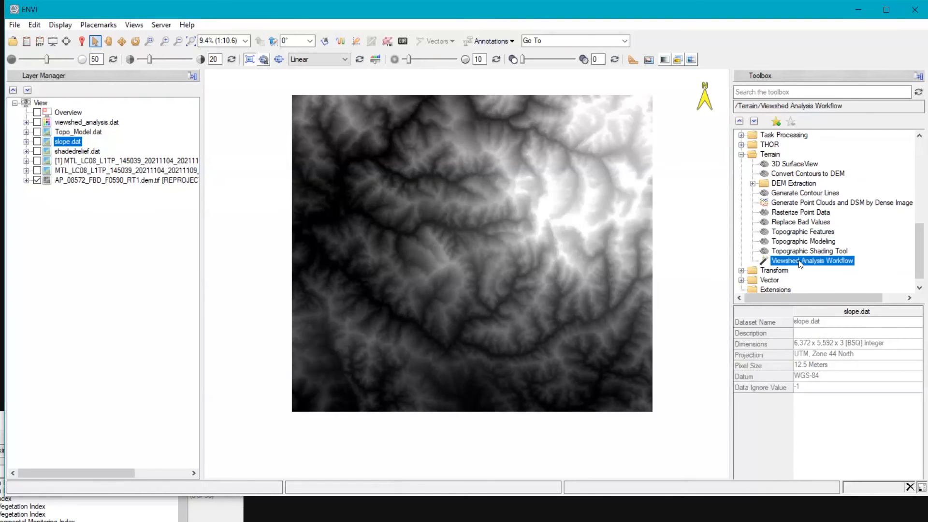
double_click(799, 261)
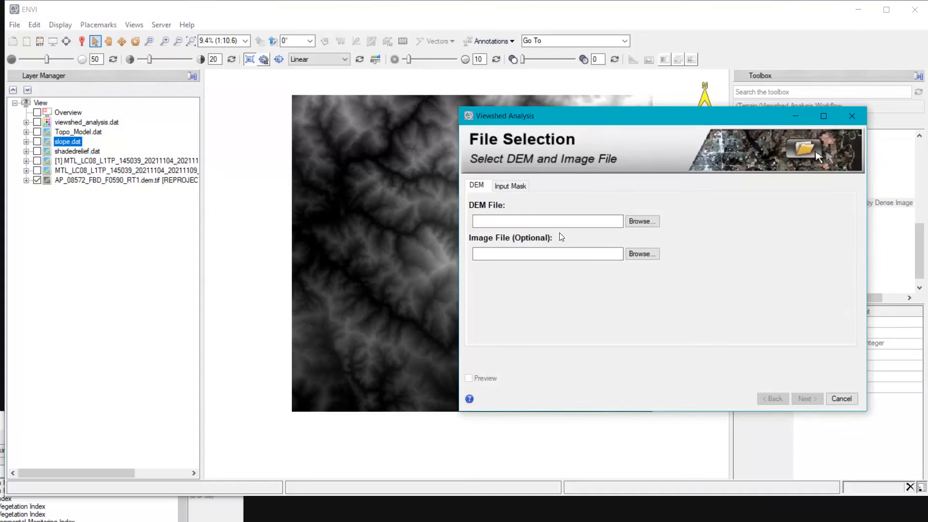
click(652, 223)
scroll(623, 289, down, 5)
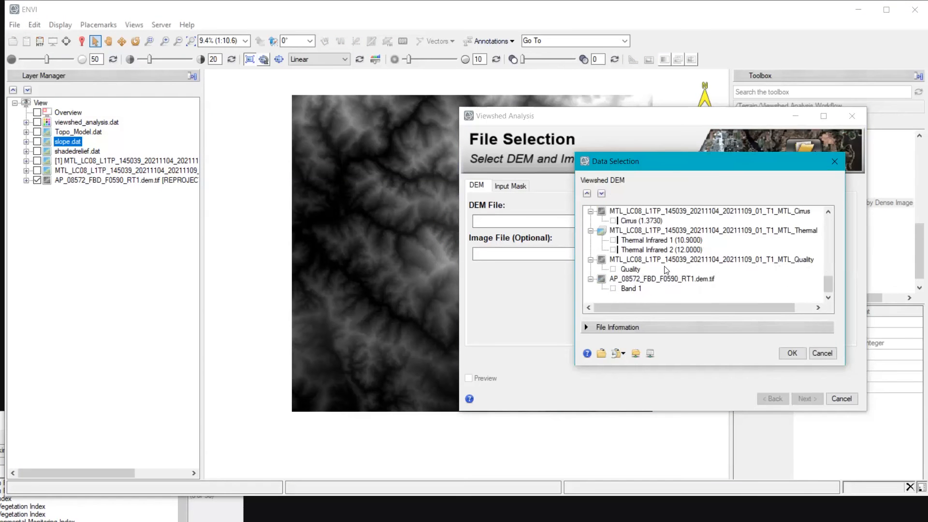
click(629, 289)
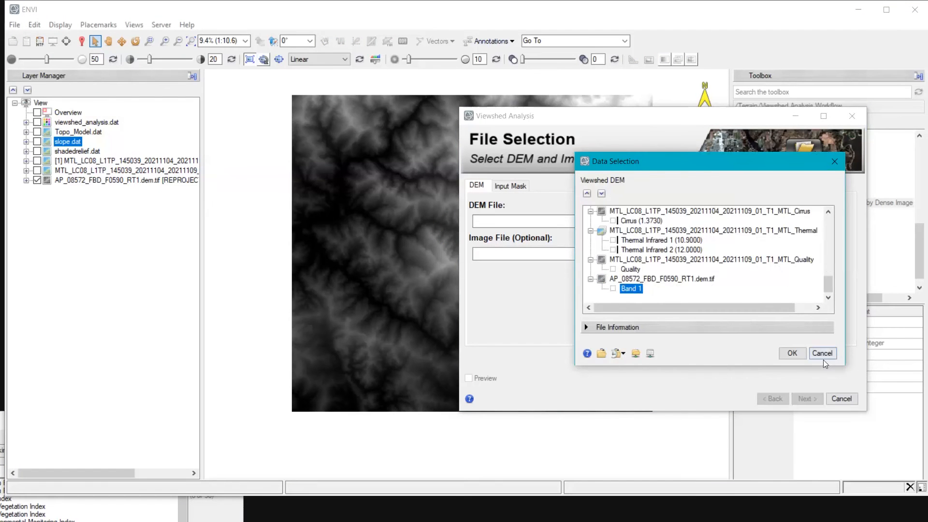
click(792, 353)
Choose the Landsat MTL_MultiSpectral dataset as the optional viewshed image and continue to the view parameters.
click(642, 254)
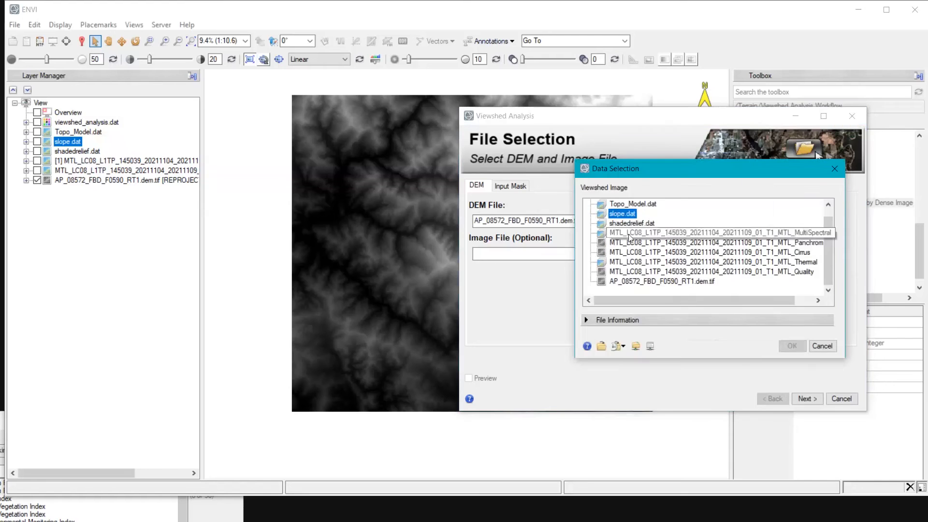
click(658, 235)
click(793, 347)
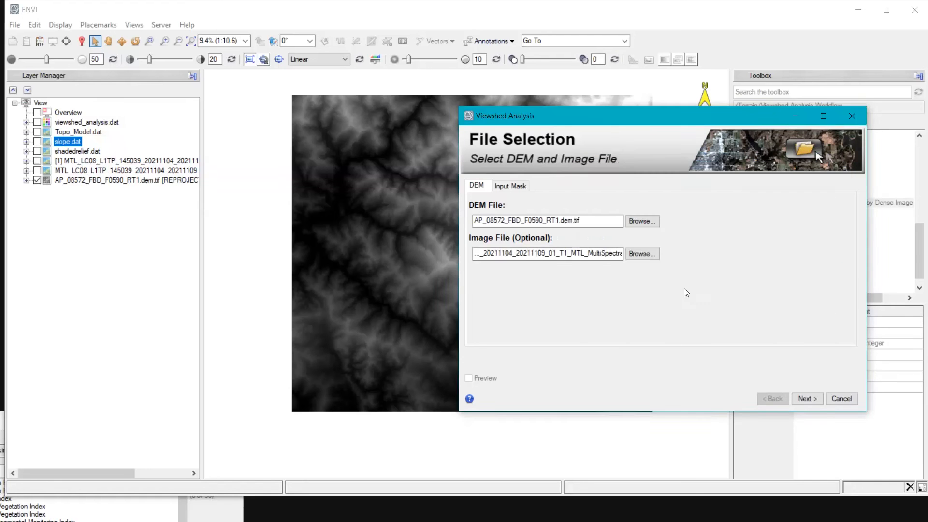
click(807, 399)
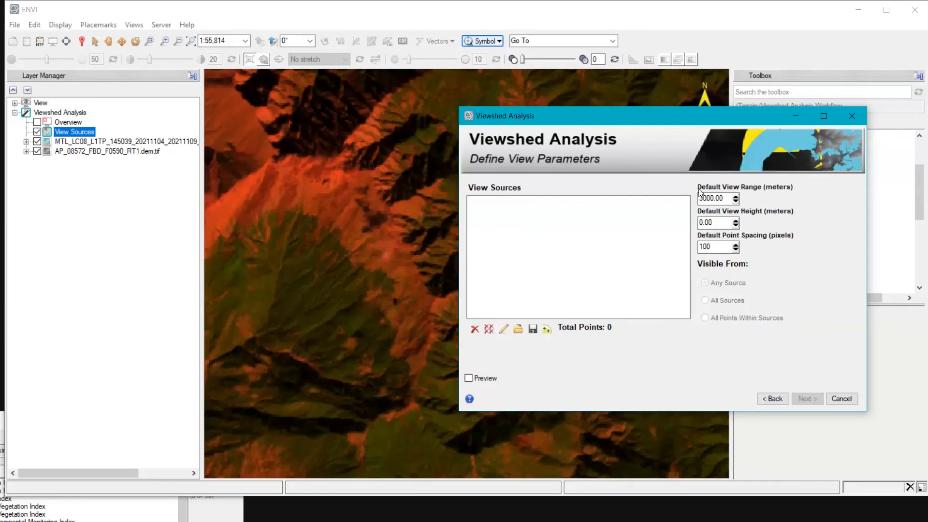
Set the default view range to 100 meters and the default view height to 5 meters.
double_click(727, 202)
text(100)
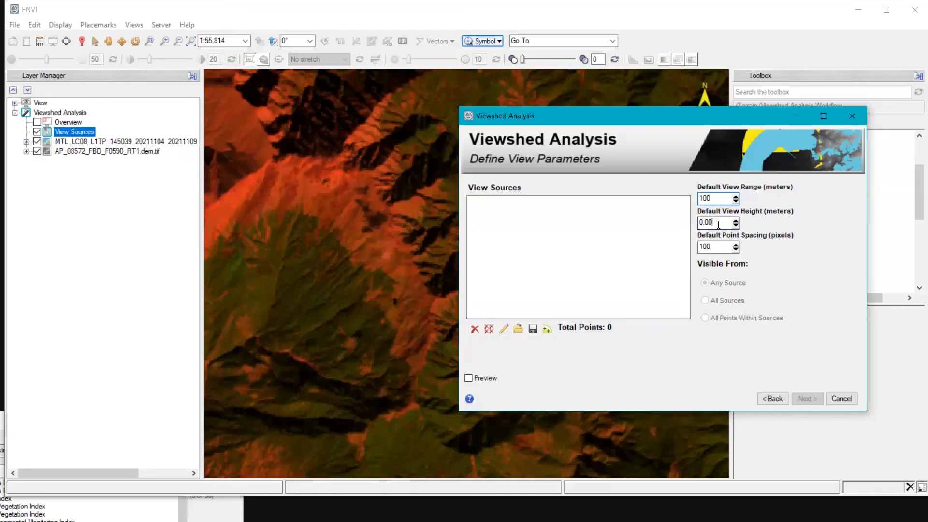
drag(713, 223, 701, 223)
text(5)
drag(715, 246, 677, 254)
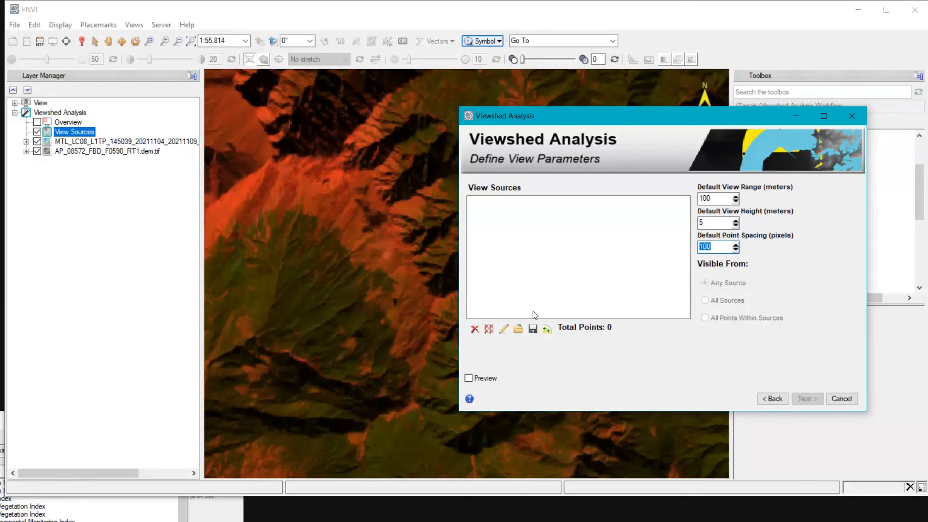
Place two point view sources on the mountain slopes of the image and compute the viewshed for any source.
click(504, 329)
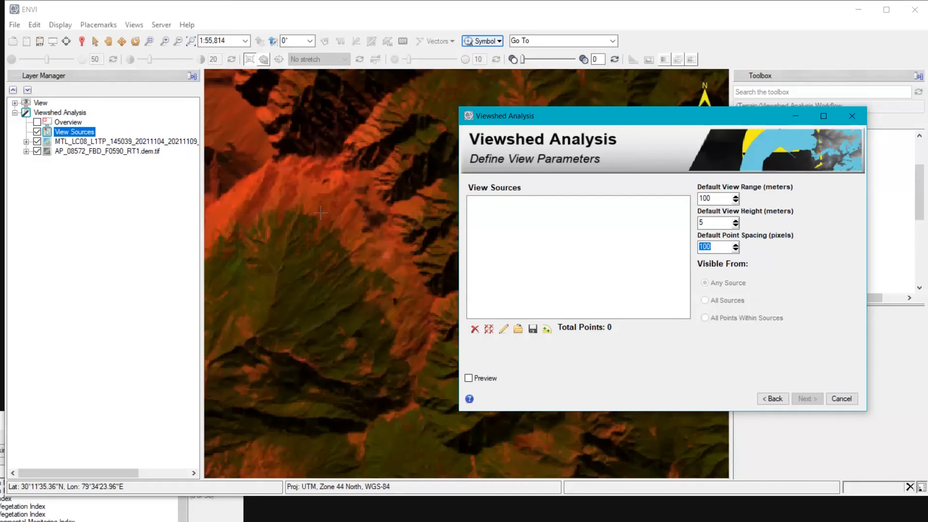
scroll(323, 211, down, 3)
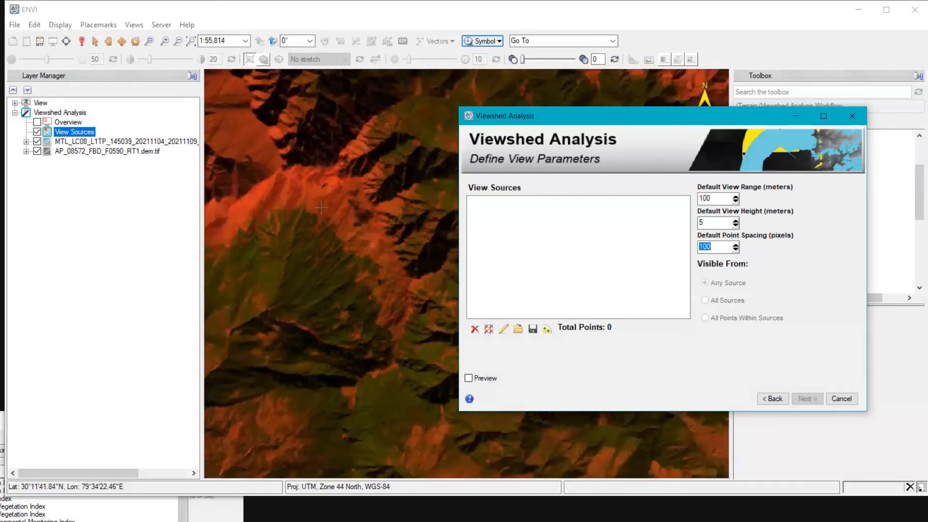
scroll(374, 235, down, 2)
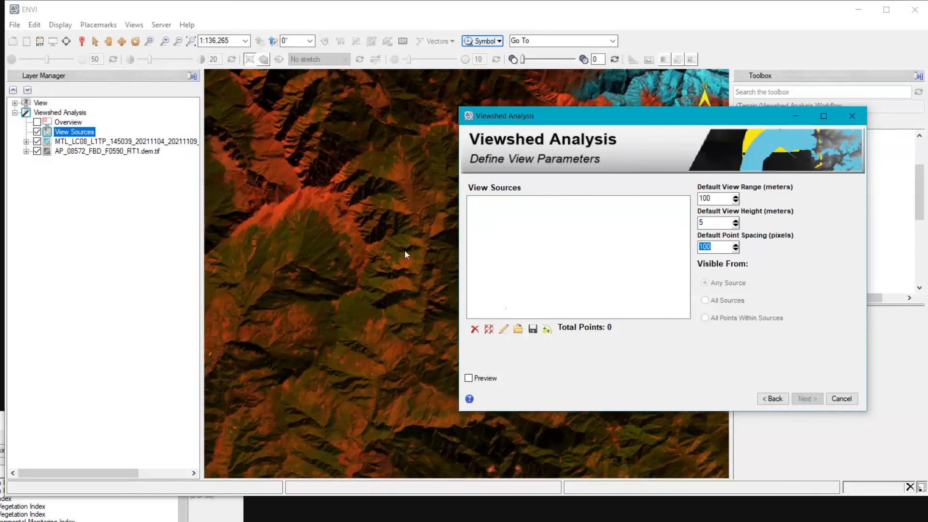
click(295, 260)
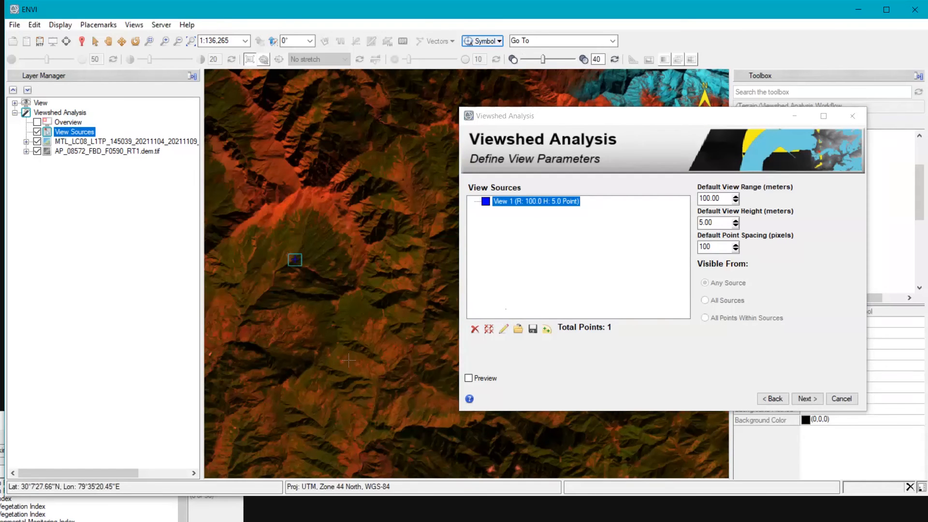
click(235, 338)
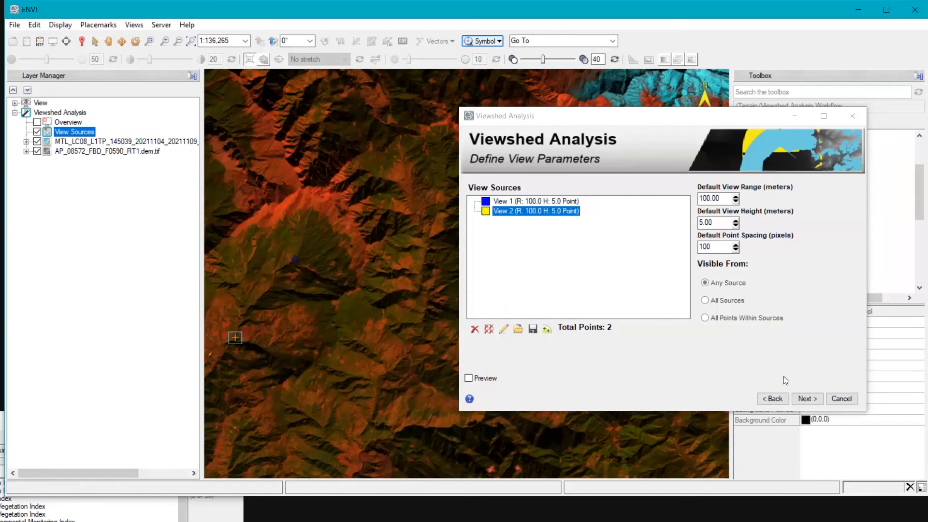
click(803, 398)
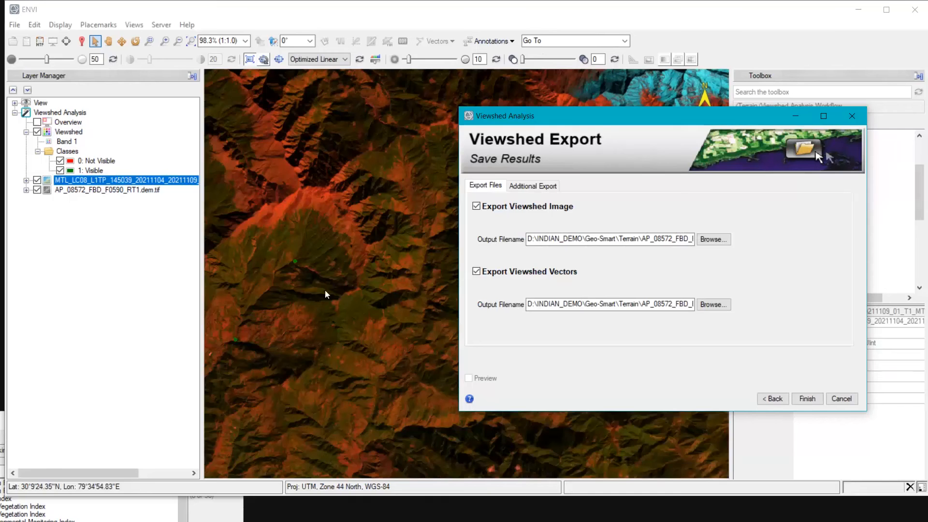
Inspect the visible and not visible areas around a view source up close, and exit the workflow without exporting.
scroll(263, 269, up, 9)
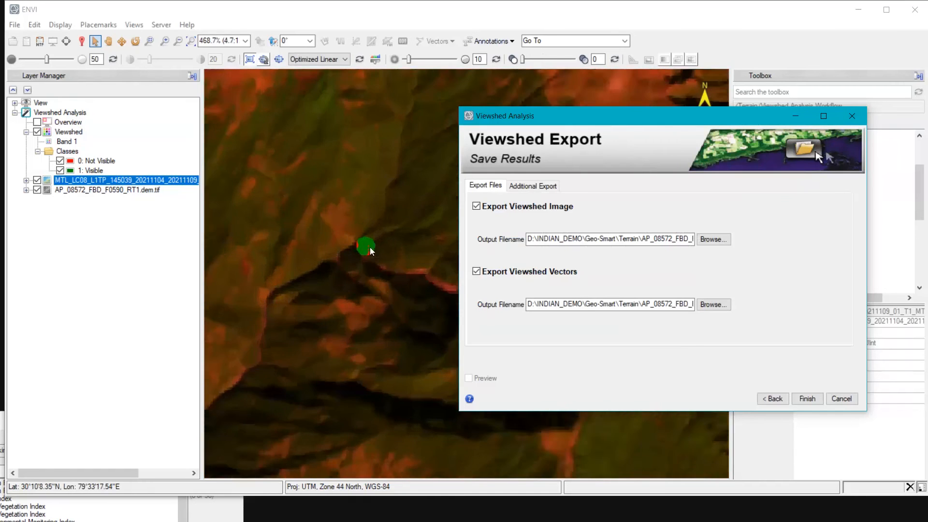
scroll(369, 246, up, 1)
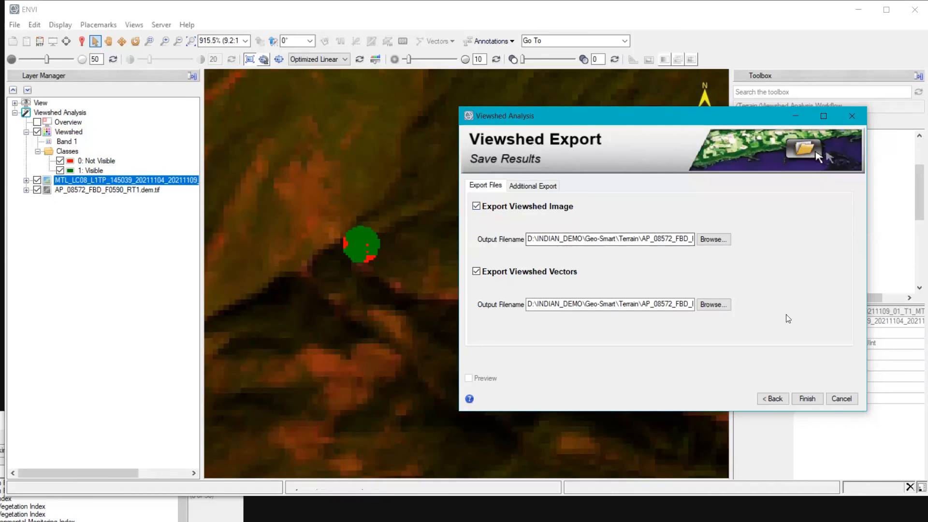
click(850, 399)
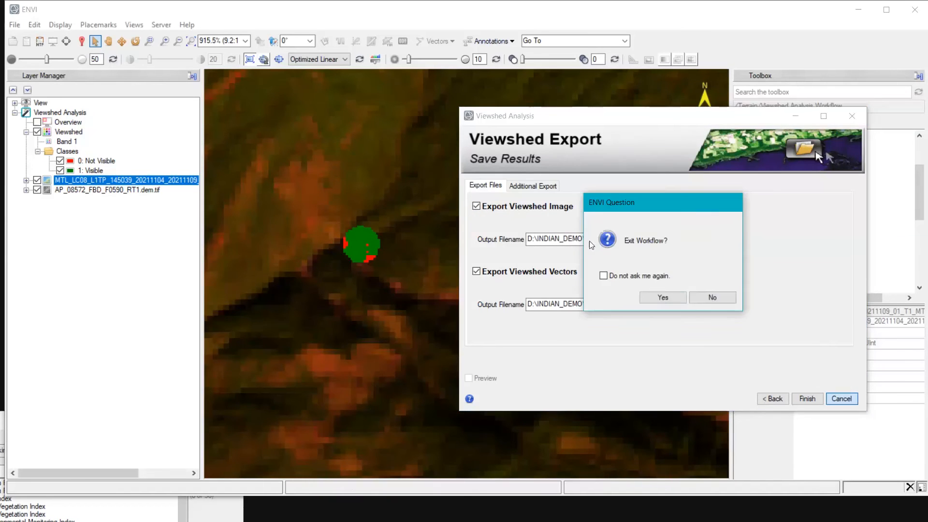
click(661, 294)
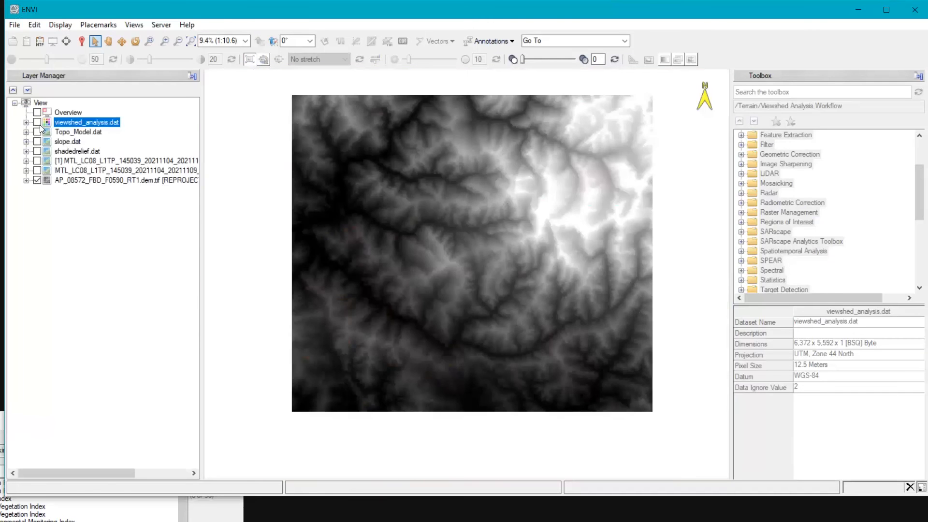
Show viewshed_analysis.dat over the DEM, examine its circular area up close and list its classes.
click(37, 122)
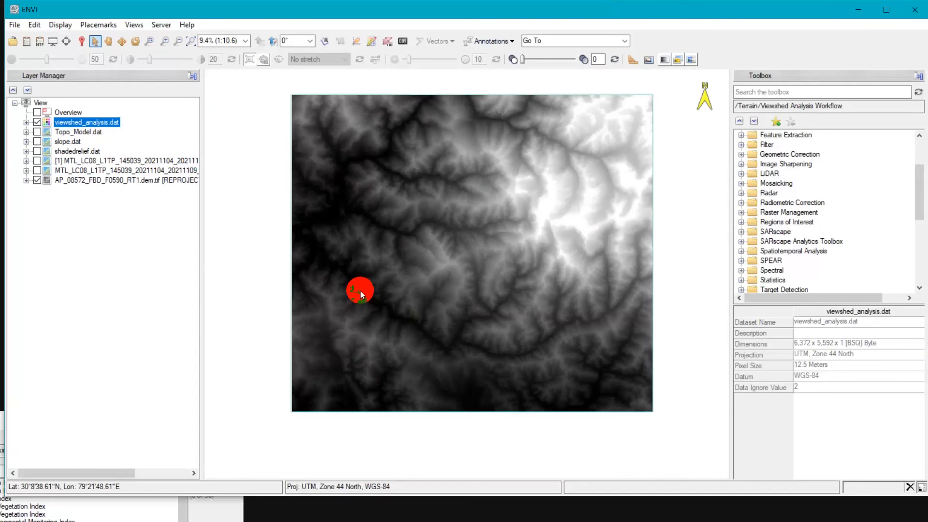
scroll(360, 290, up, 3)
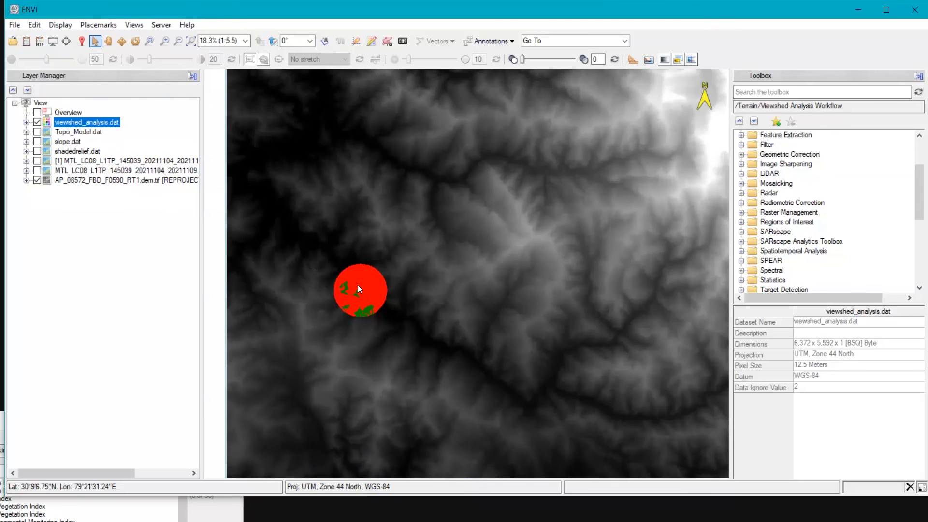
scroll(366, 291, up, 1)
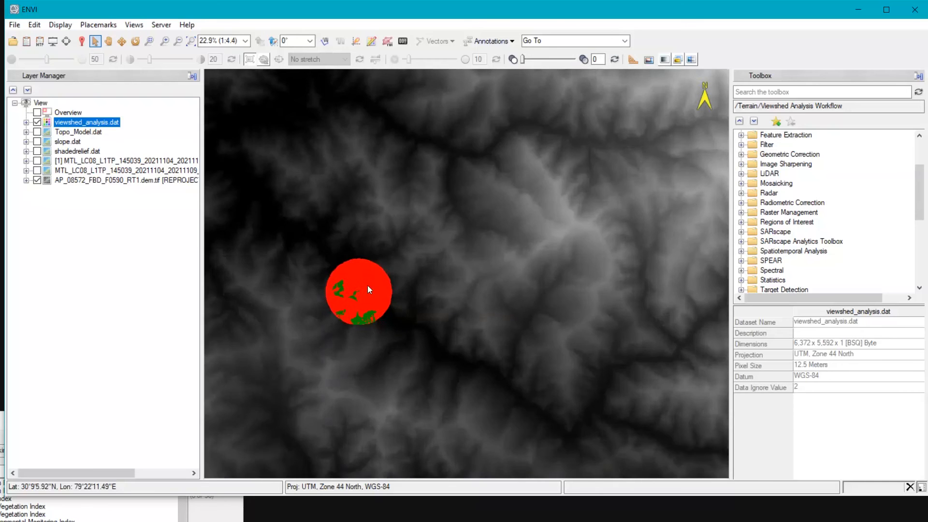
click(27, 122)
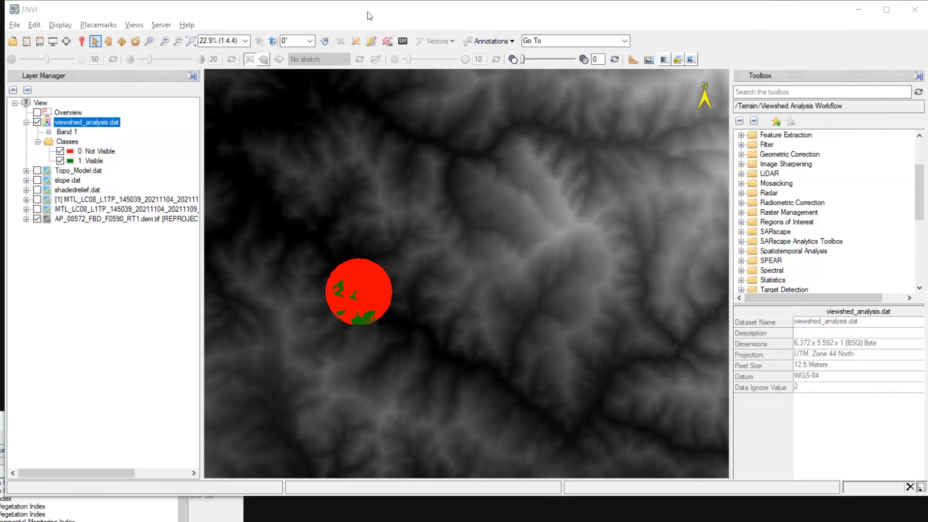
key(alt+Tab)
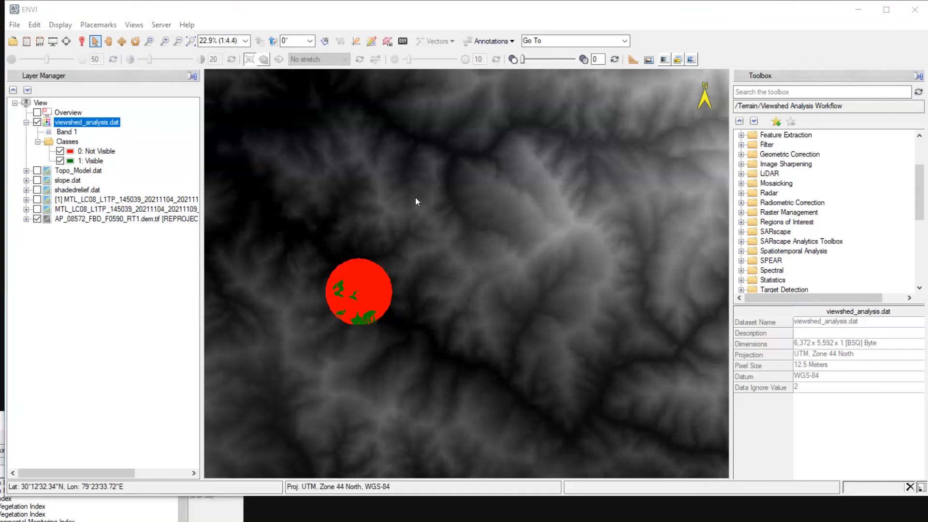